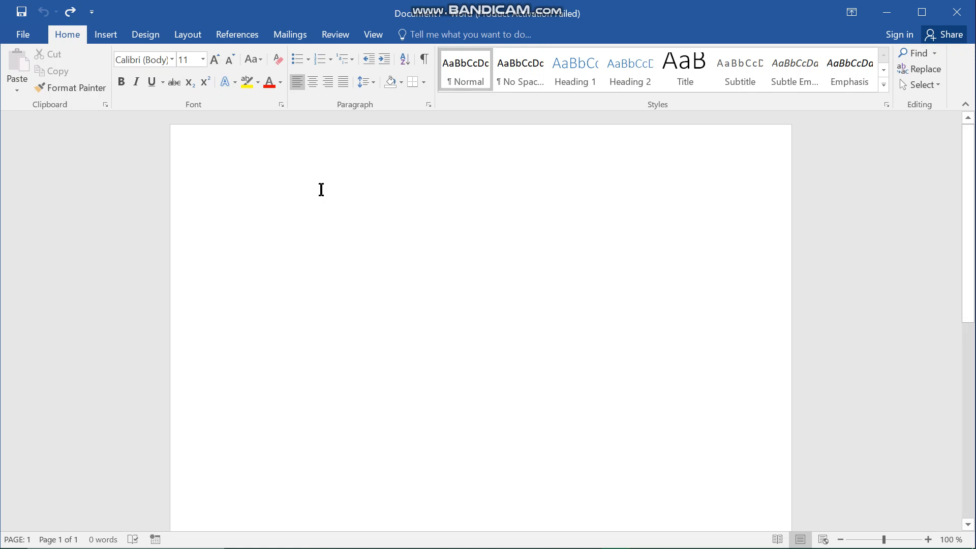
# Start a mail merge using the Letters document type.
pyautogui.click(287, 35)
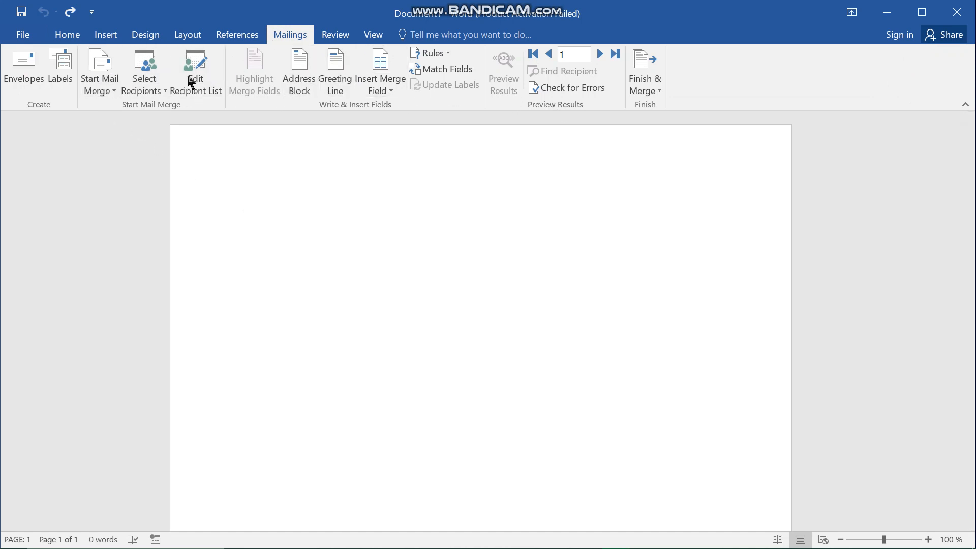
pyautogui.click(105, 89)
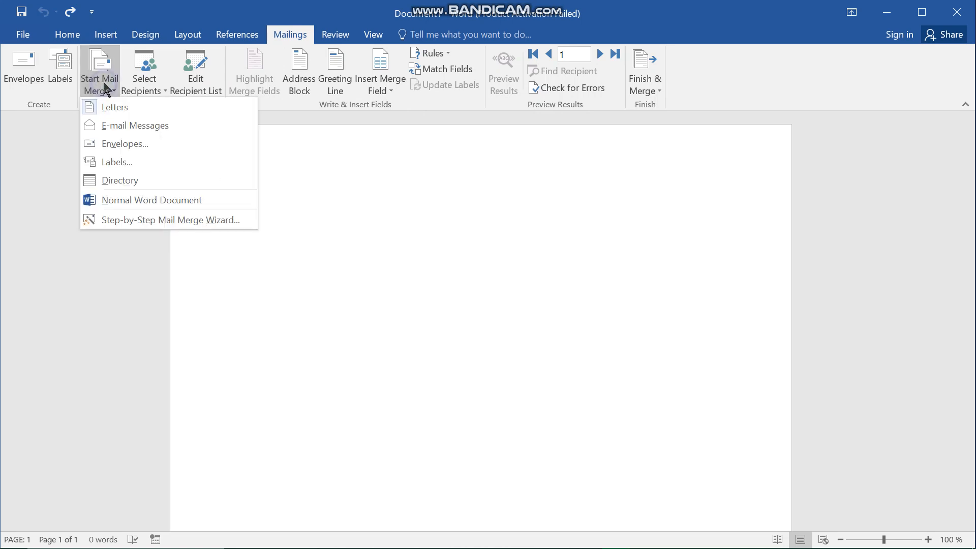
pyautogui.click(120, 108)
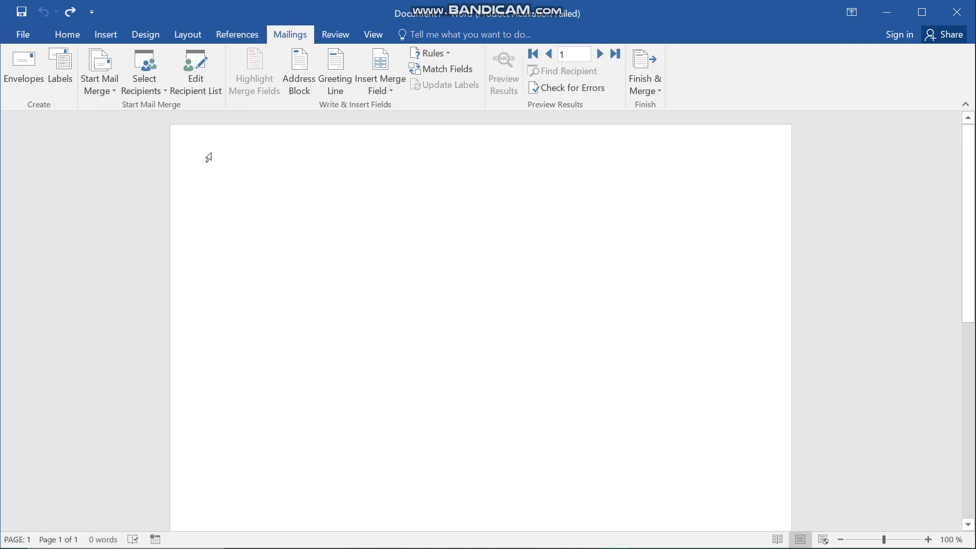
pyautogui.click(162, 89)
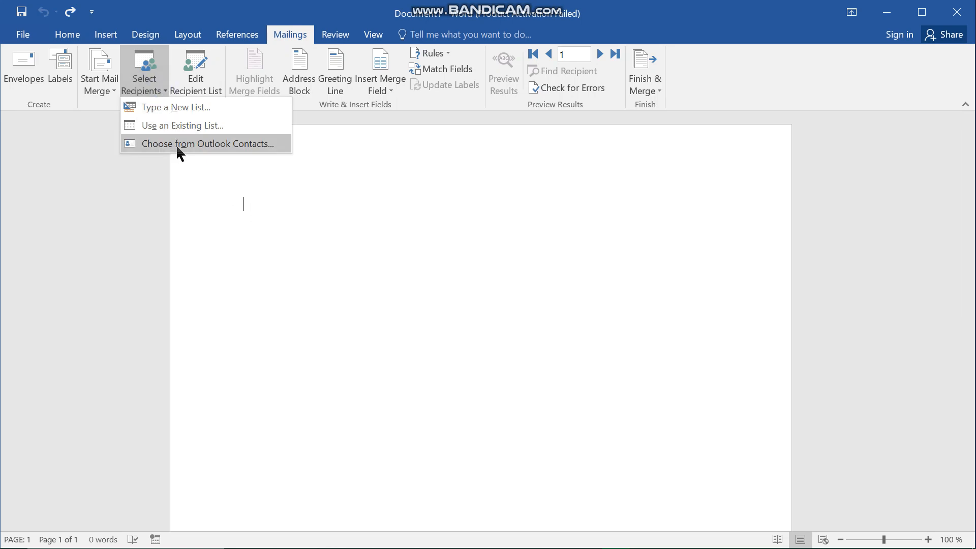
pyautogui.click(184, 110)
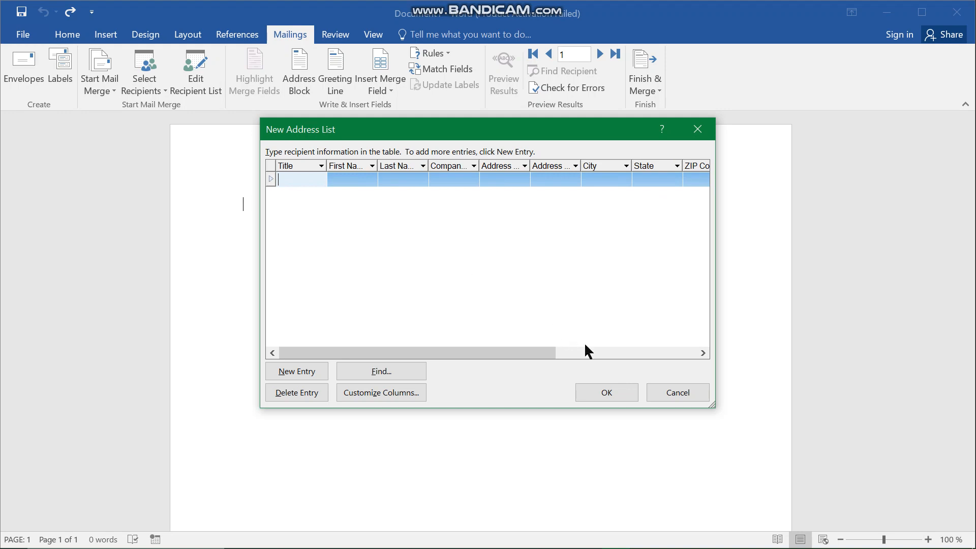
pyautogui.click(410, 393)
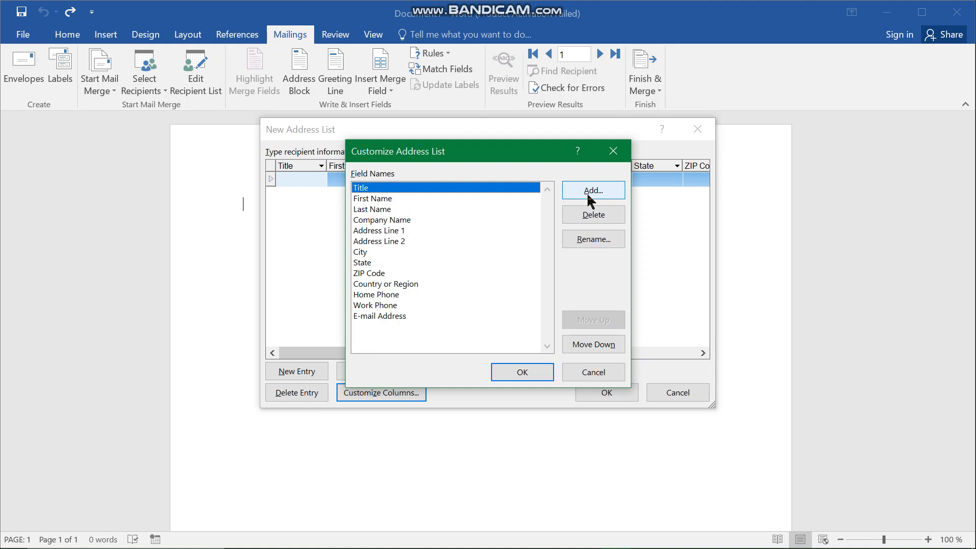
pyautogui.click(524, 373)
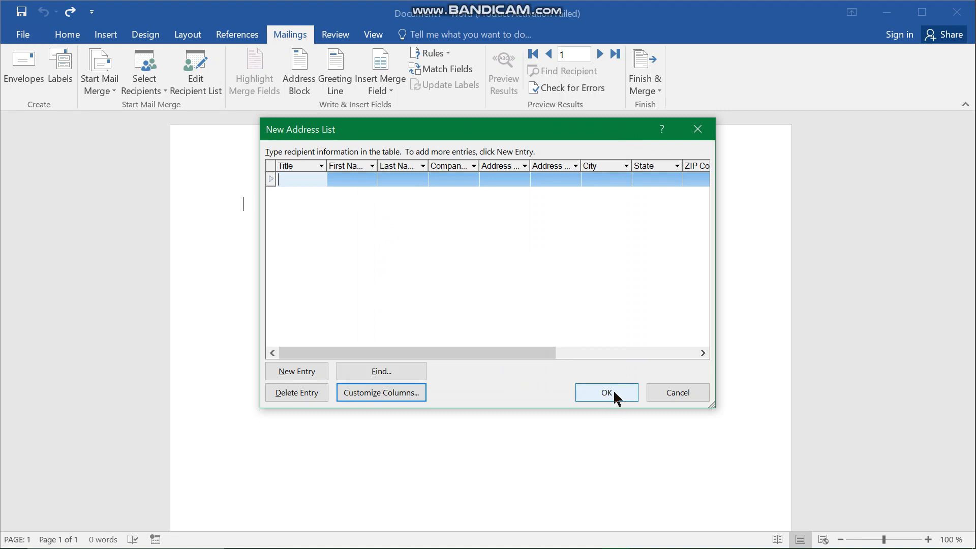
pyautogui.click(665, 397)
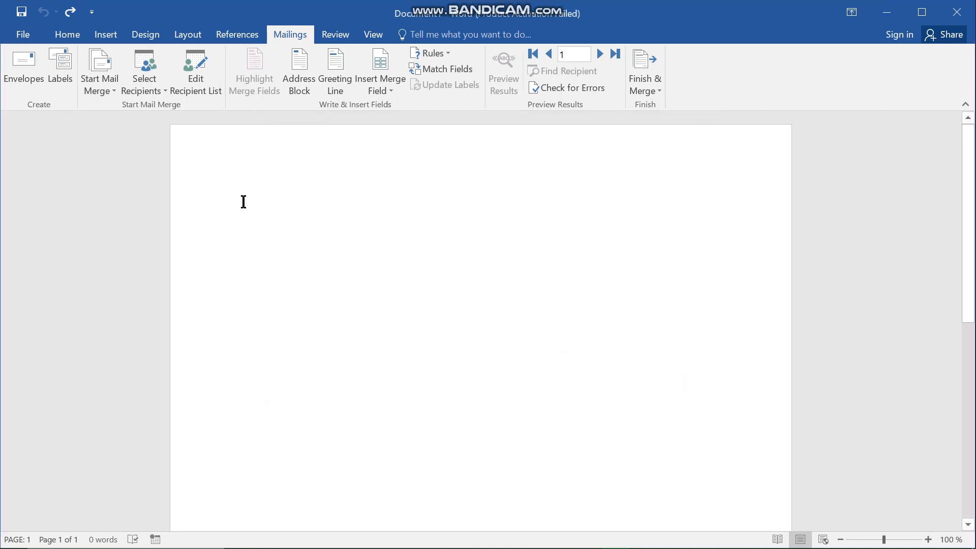
# Use the existing data source list 2.mdb as the recipient list for the merge.
pyautogui.click(150, 88)
pyautogui.click(161, 125)
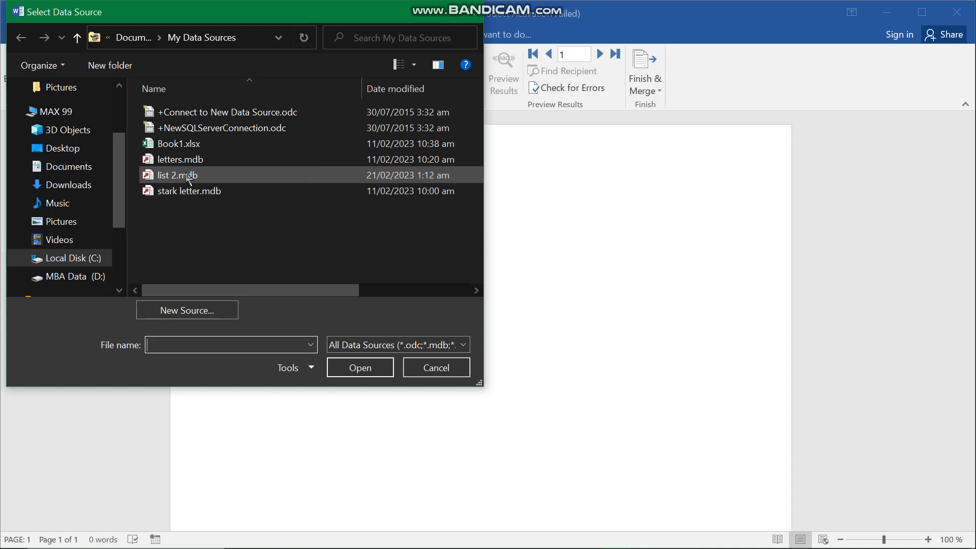
pyautogui.click(188, 177)
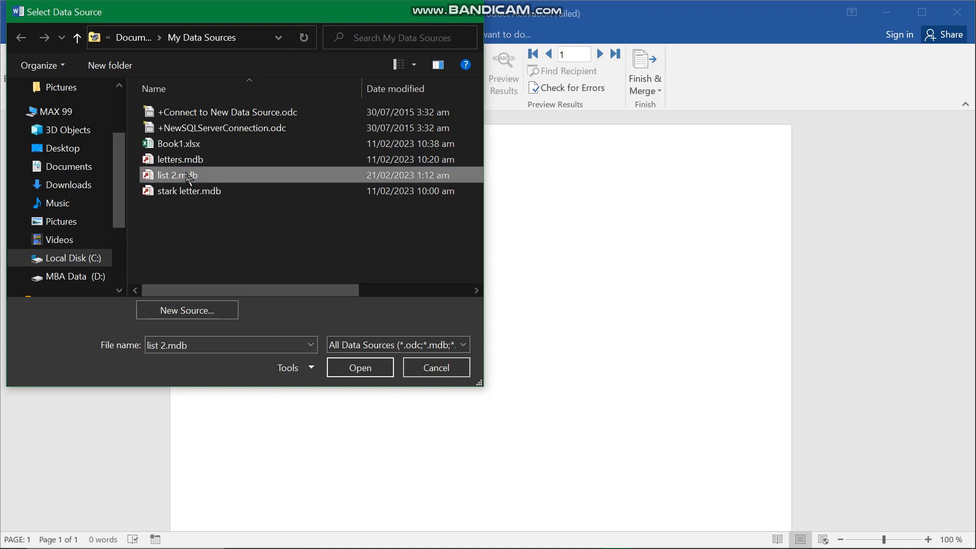
pyautogui.click(356, 371)
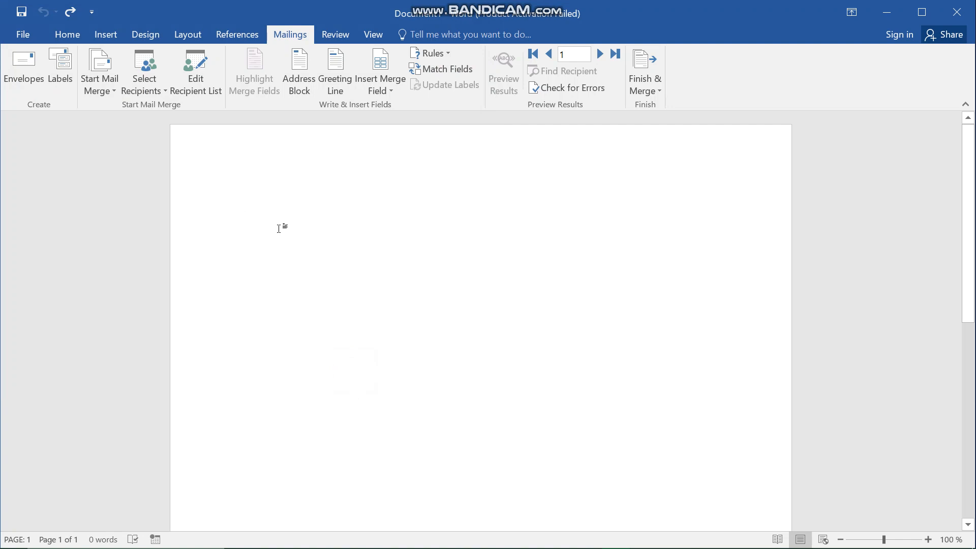
# Examine the name, address, city, country and e-mail columns in the merge recipient list.
pyautogui.click(212, 88)
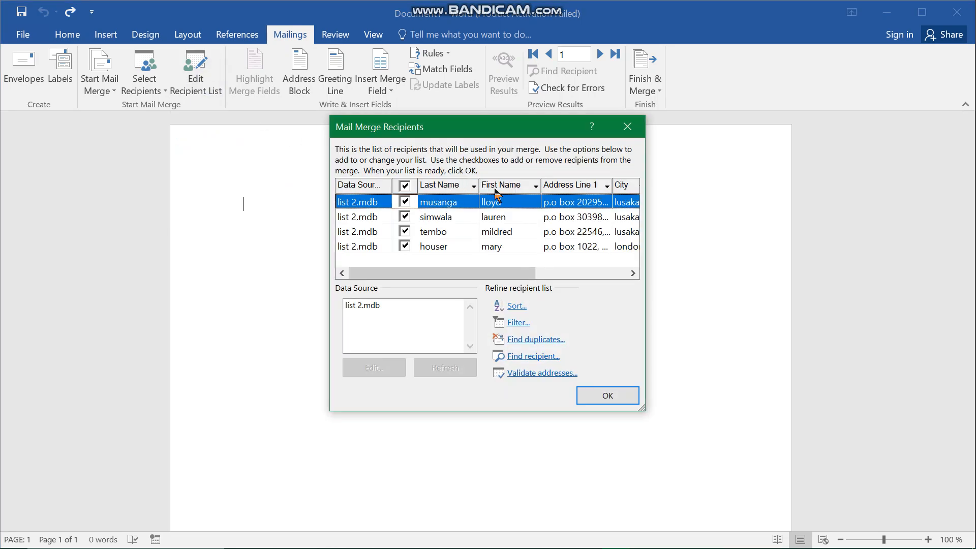
pyautogui.hscroll(5, 572, 204)
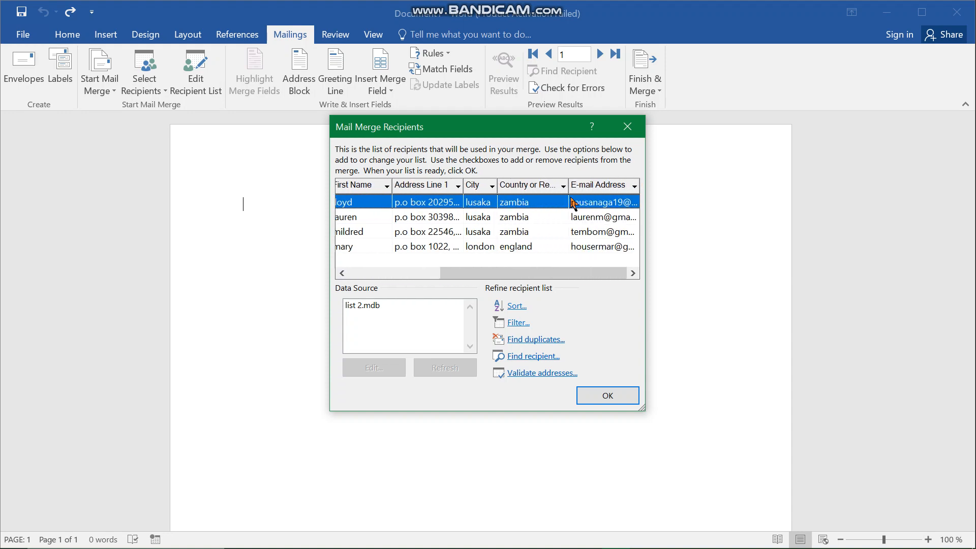
pyautogui.hscroll(-5, 573, 204)
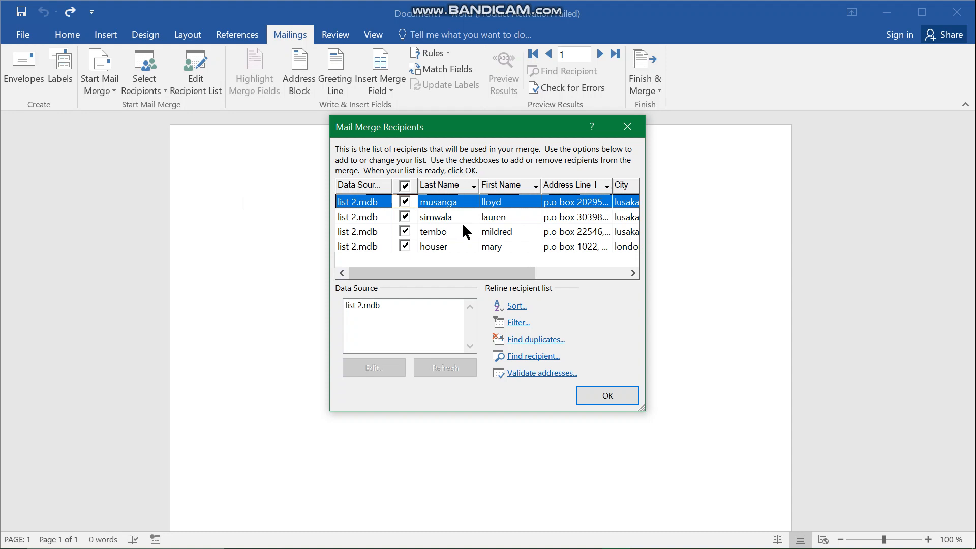
pyautogui.hscroll(5, 526, 213)
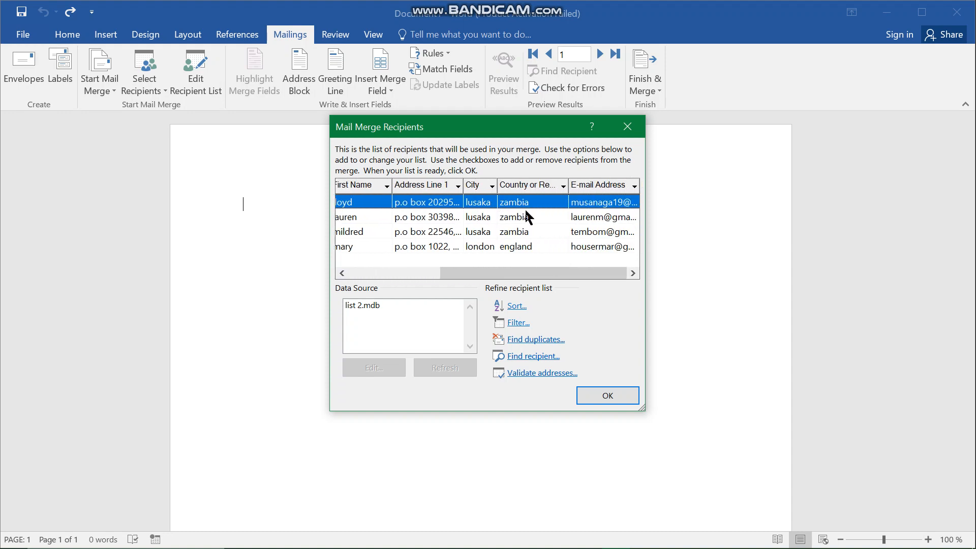
pyautogui.hscroll(-6, 526, 216)
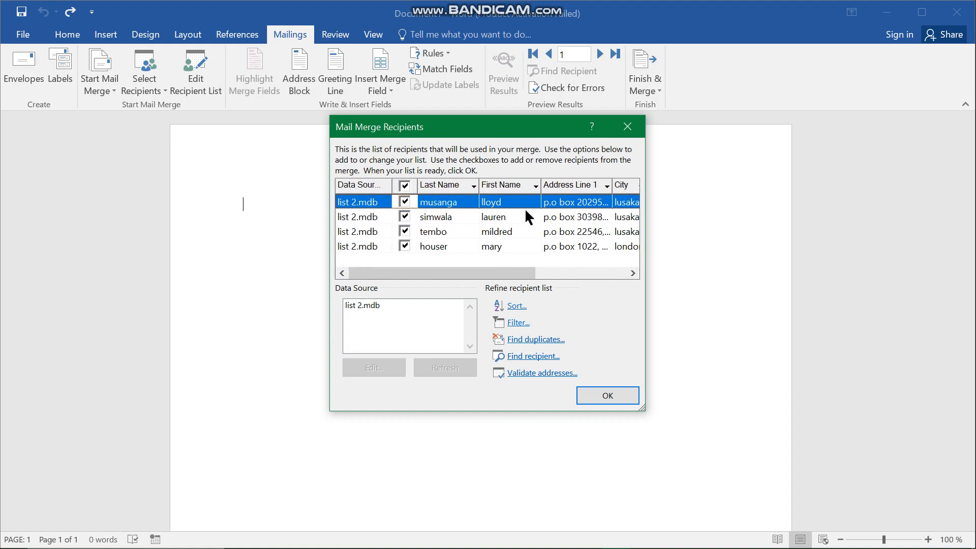
pyautogui.hscroll(2, 526, 216)
pyautogui.hscroll(3, 526, 216)
pyautogui.hscroll(-4, 526, 216)
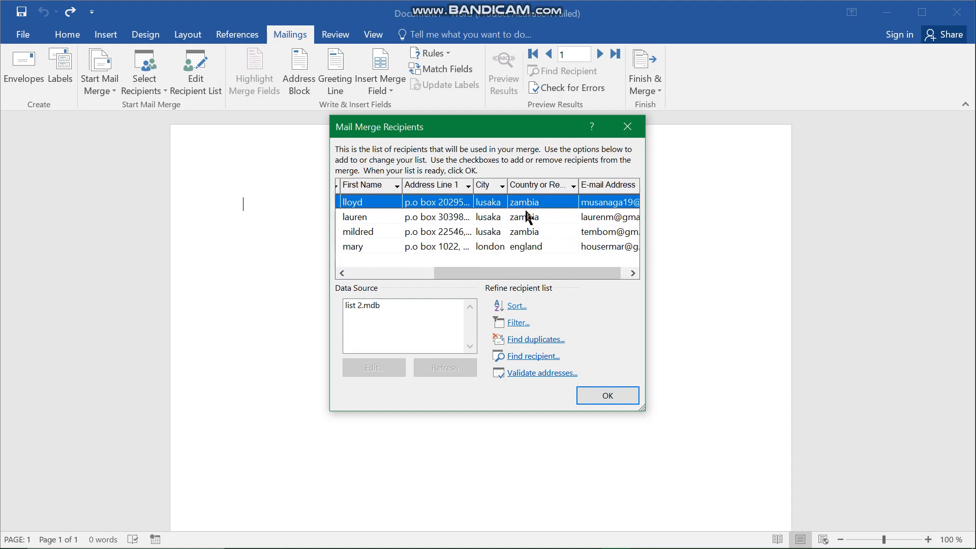
pyautogui.hscroll(-2, 526, 214)
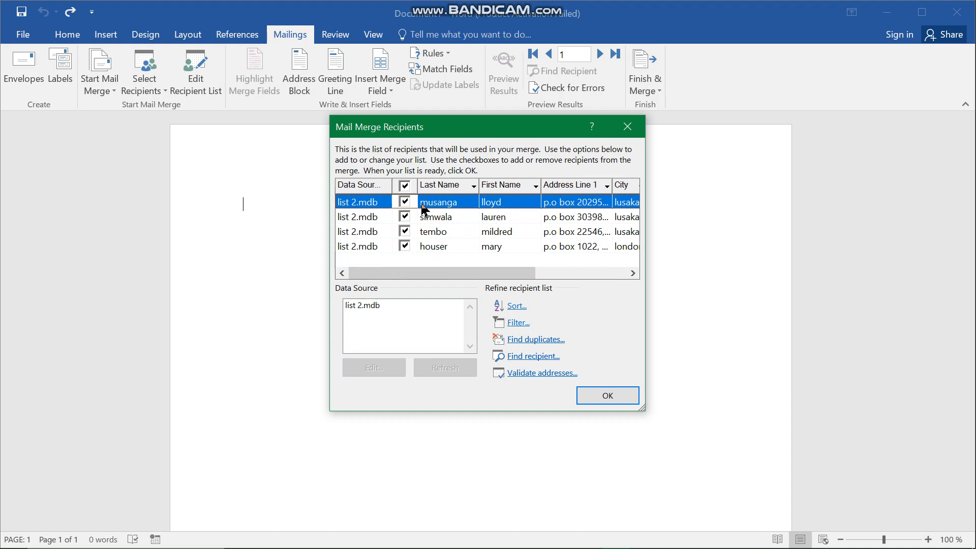
# Try including only the first three recipients, and finish with every recipient included in the merge list.
pyautogui.click(405, 186)
pyautogui.click(405, 202)
pyautogui.click(404, 217)
pyautogui.click(406, 232)
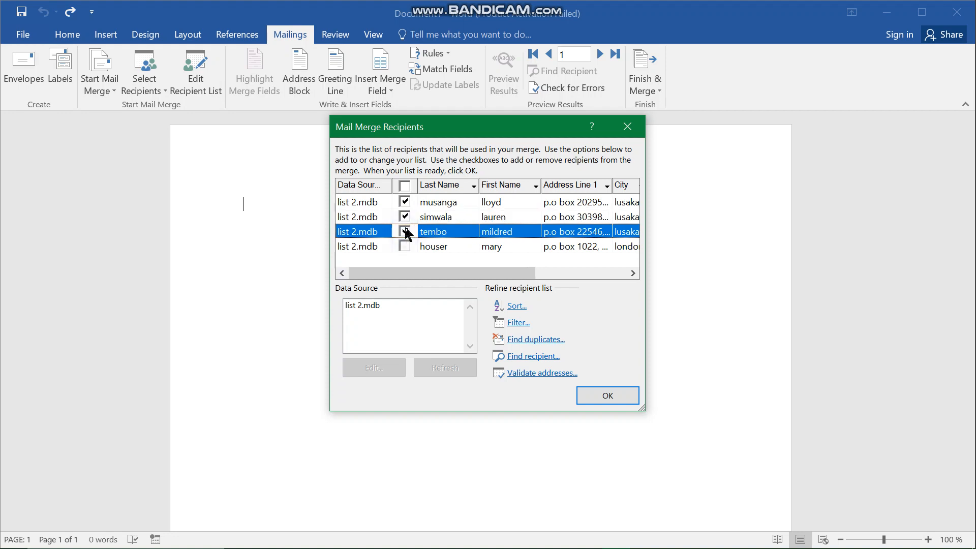
pyautogui.click(405, 187)
pyautogui.click(602, 396)
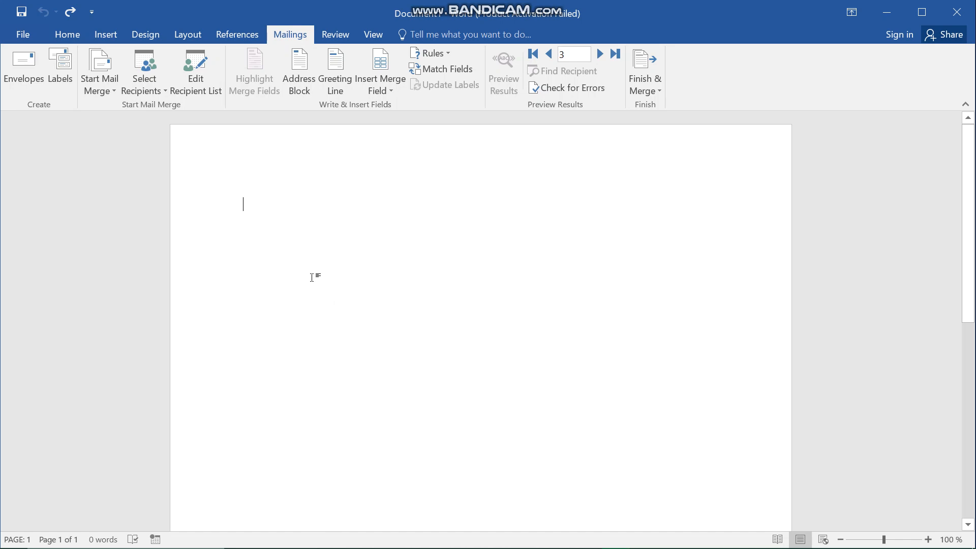
# Insert an address block using the Joshua name format, with the preview moved back to the first recipient.
pyautogui.click(301, 89)
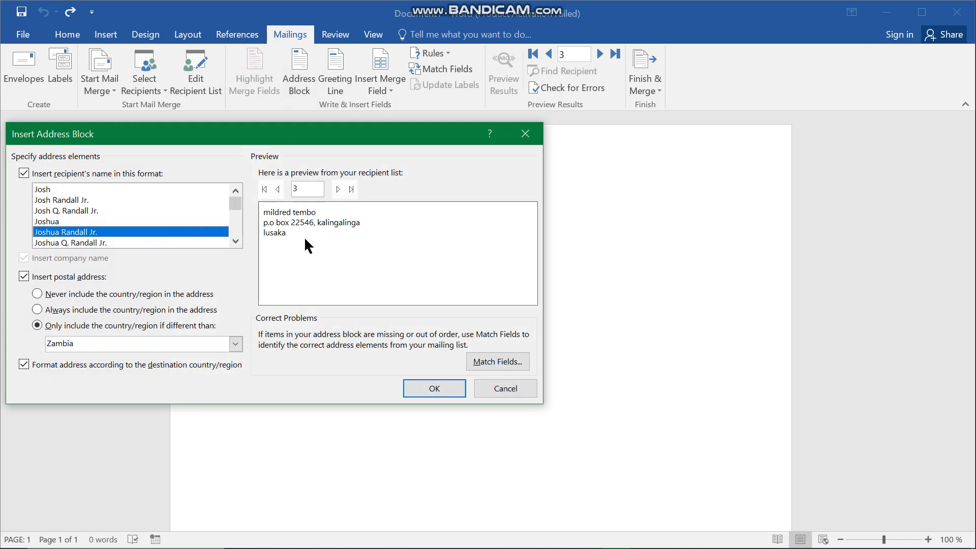
pyautogui.click(98, 211)
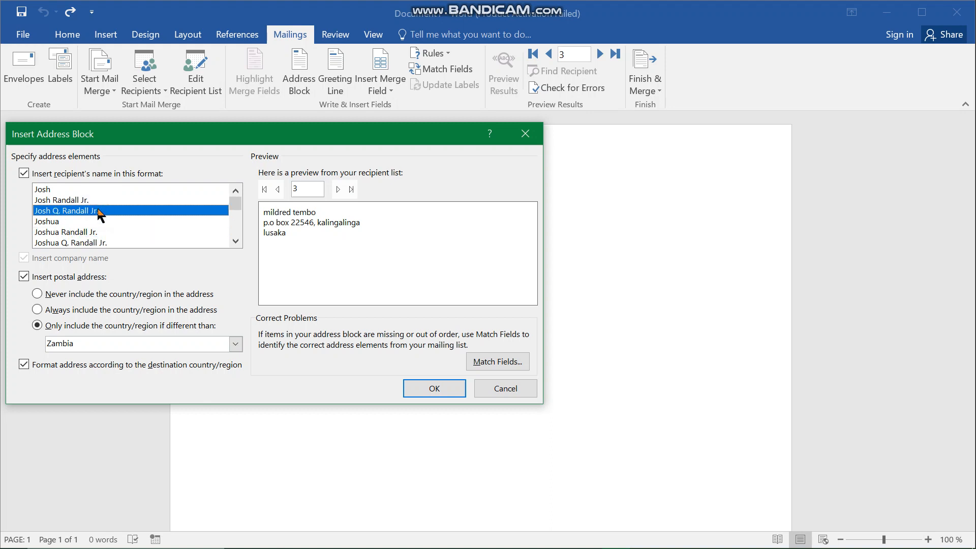
pyautogui.click(90, 200)
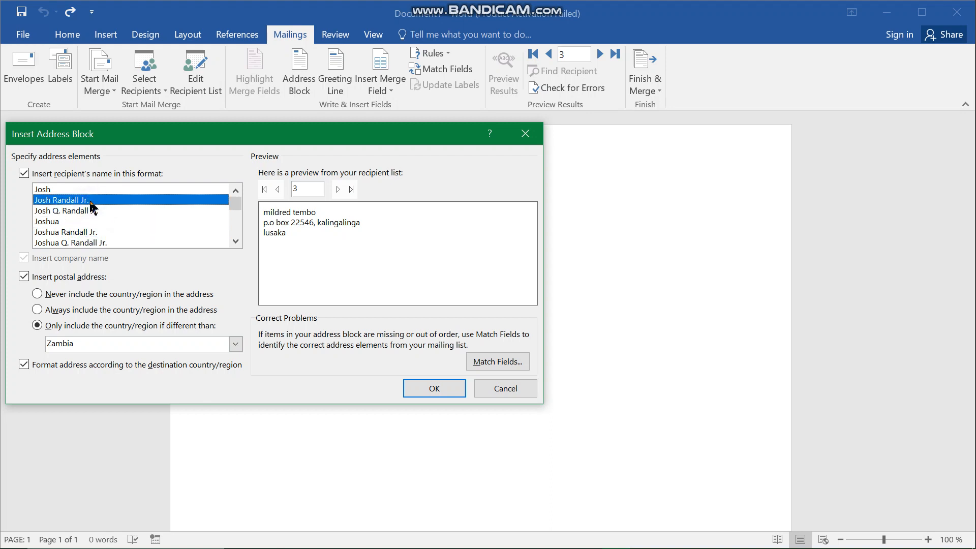
pyautogui.click(83, 233)
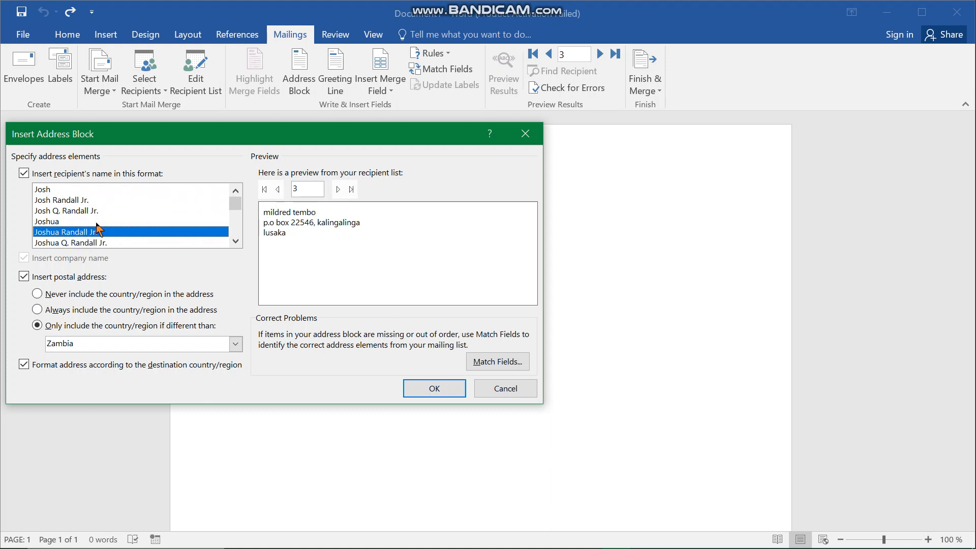
pyautogui.click(97, 222)
pyautogui.click(278, 190)
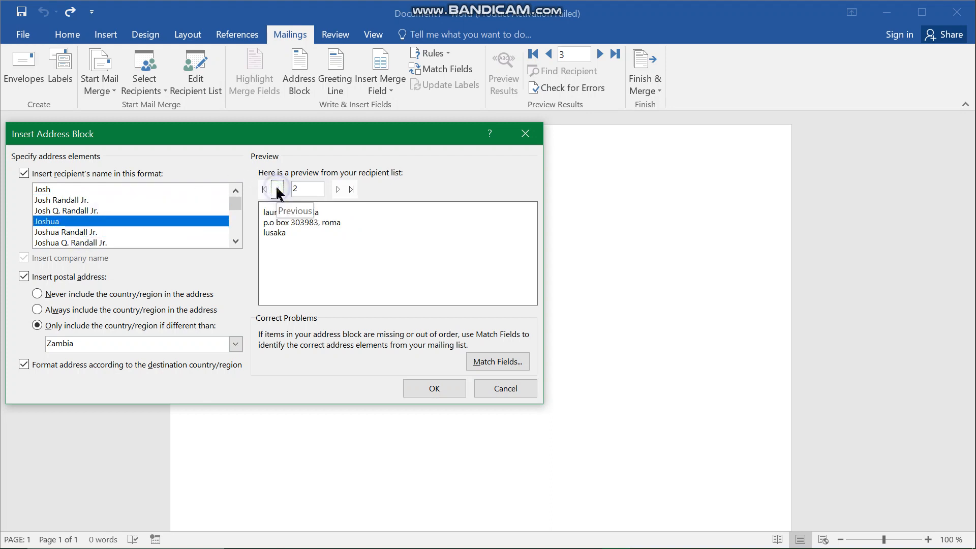
pyautogui.click(277, 190)
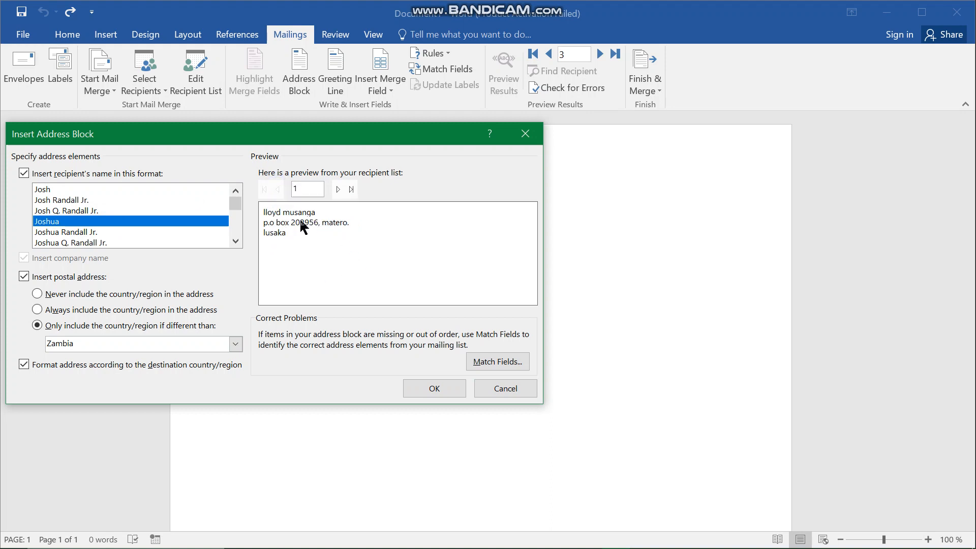
pyautogui.click(432, 388)
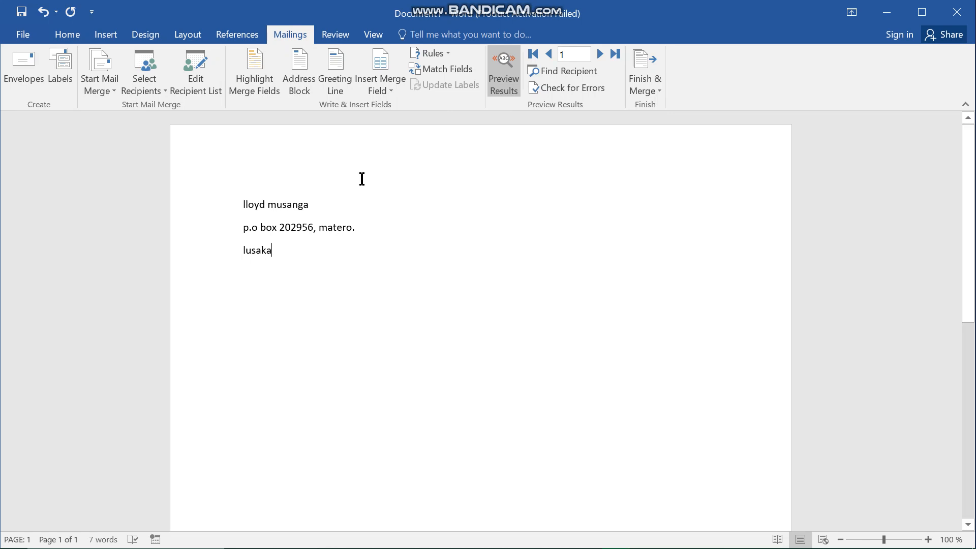
# Turn off the results preview and insert a greeting line below the address block, with (none) for invalid recipient names.
pyautogui.click(513, 82)
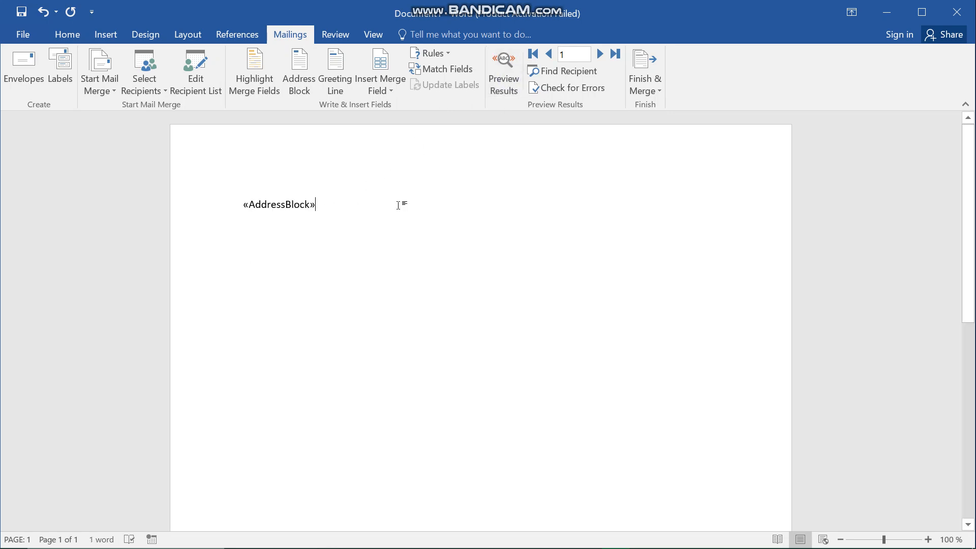
pyautogui.press('Return')
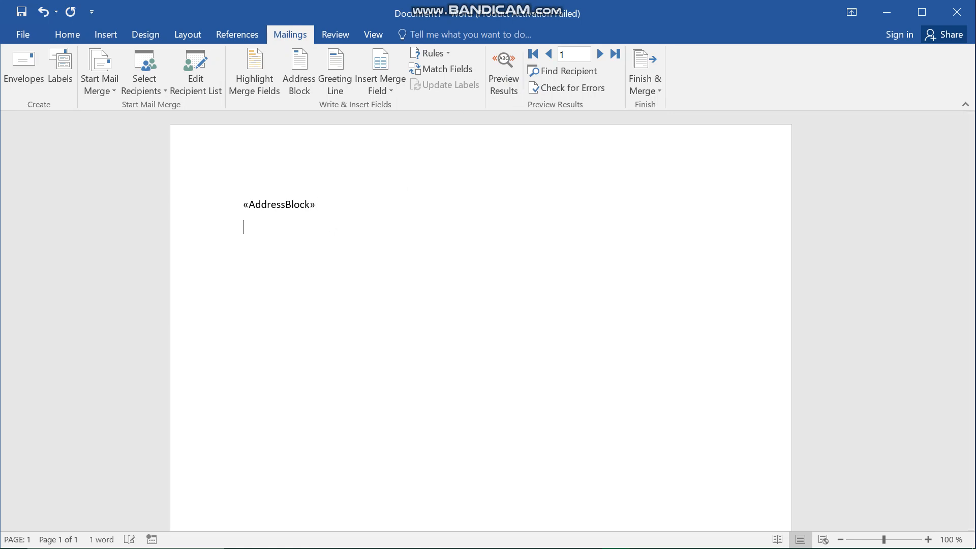
pyautogui.click(339, 83)
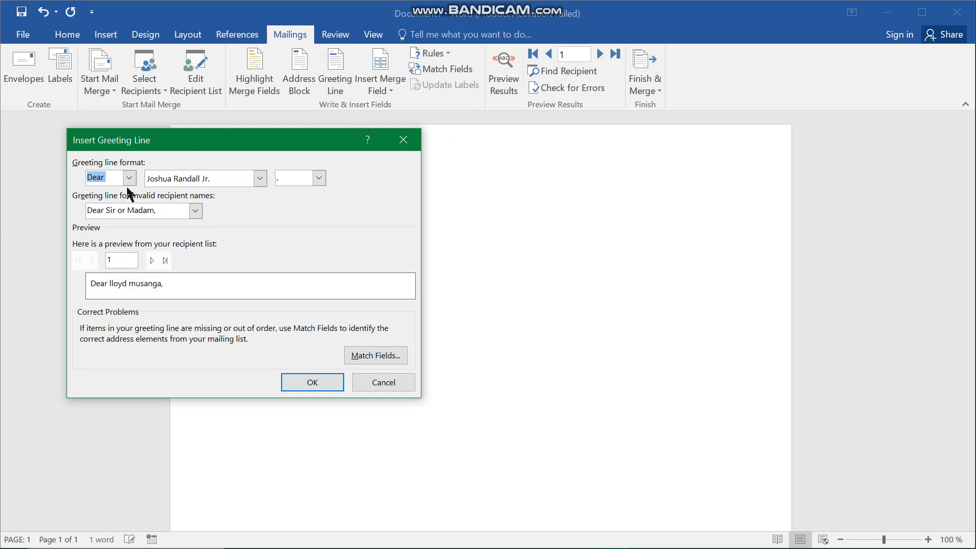
pyautogui.click(195, 211)
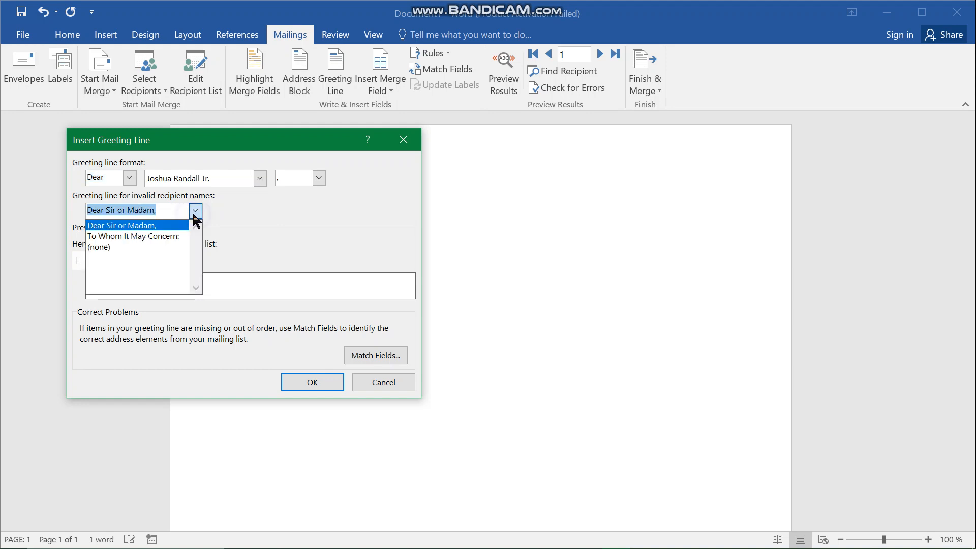
pyautogui.click(159, 248)
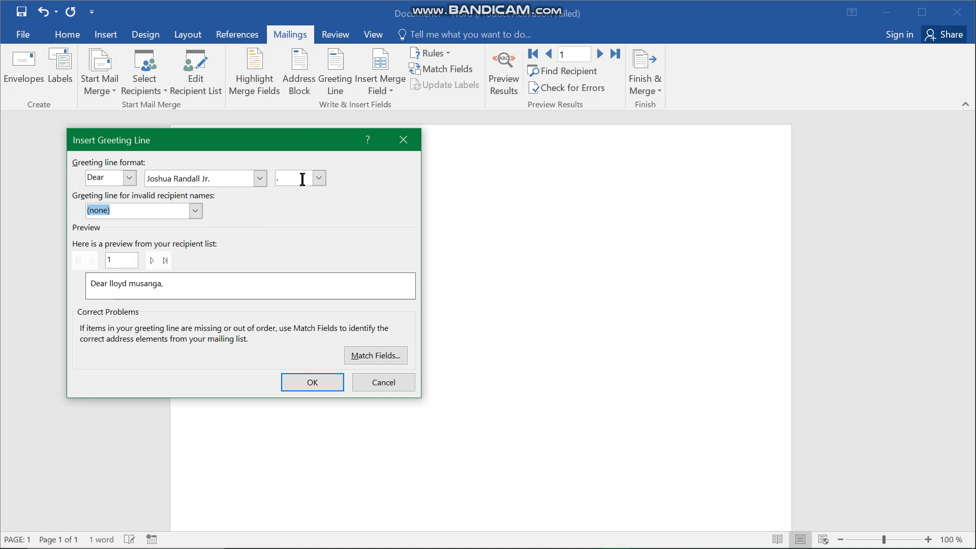
pyautogui.click(322, 392)
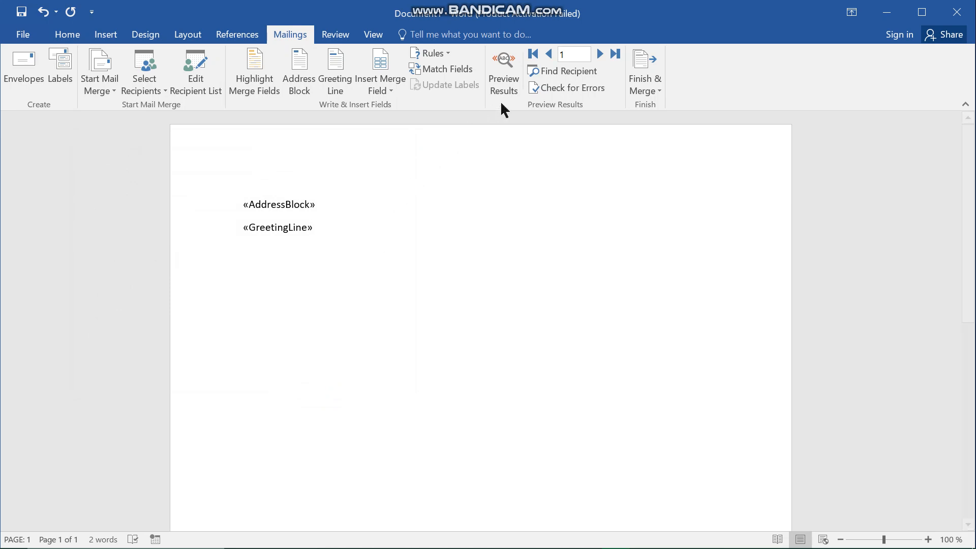
# Preview the merge results and highlight the first recipient's address and greeting line for inspection.
pyautogui.click(506, 82)
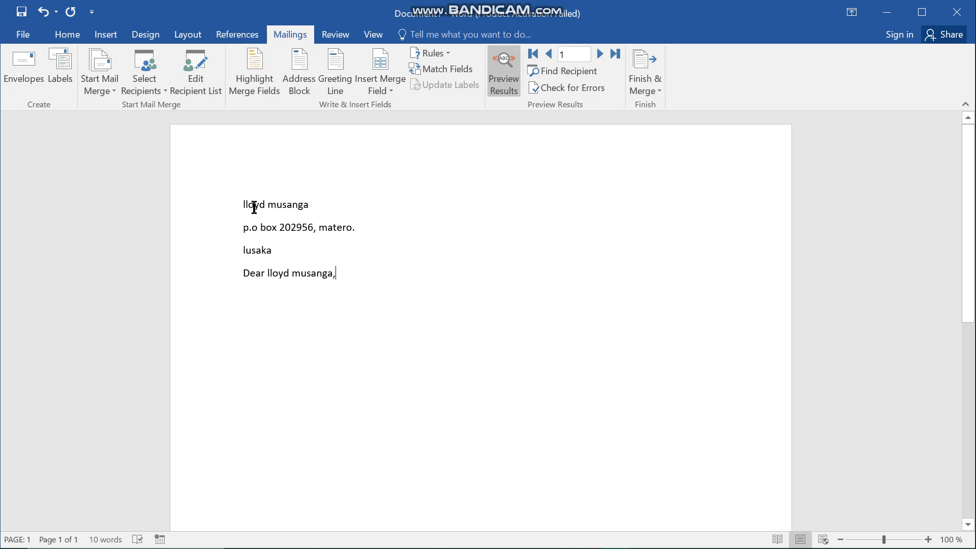
pyautogui.moveTo(284, 250); pyautogui.dragTo(244, 203)
pyautogui.click(285, 244)
pyautogui.moveTo(344, 272); pyautogui.dragTo(235, 275)
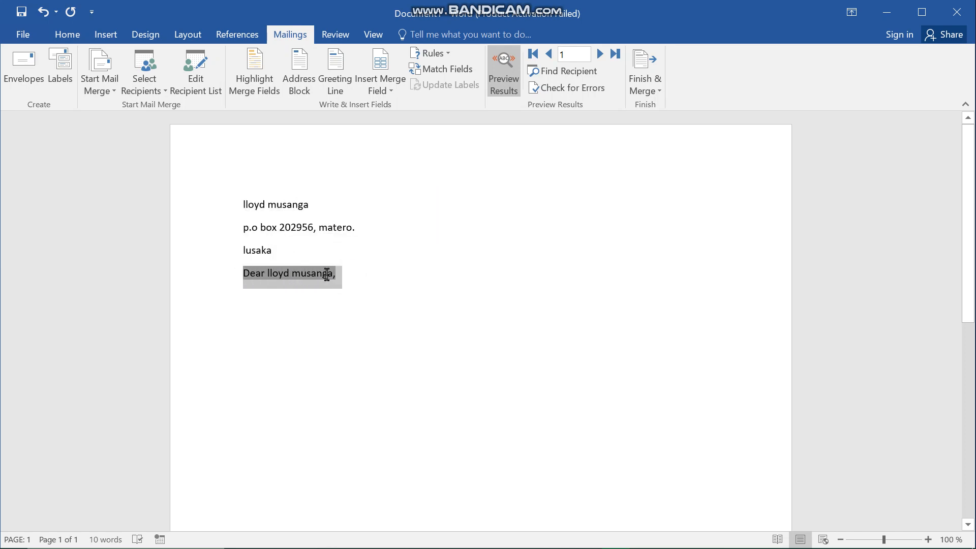
# Turn off the results preview and write "Your bill is due on the 23rd of febuary 2023." below the greeting line.
pyautogui.click(367, 284)
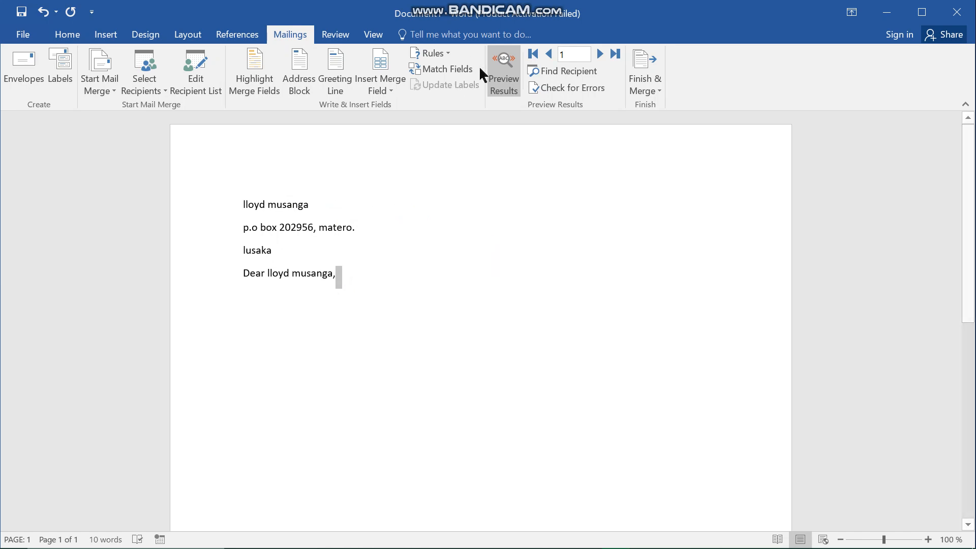
pyautogui.click(509, 84)
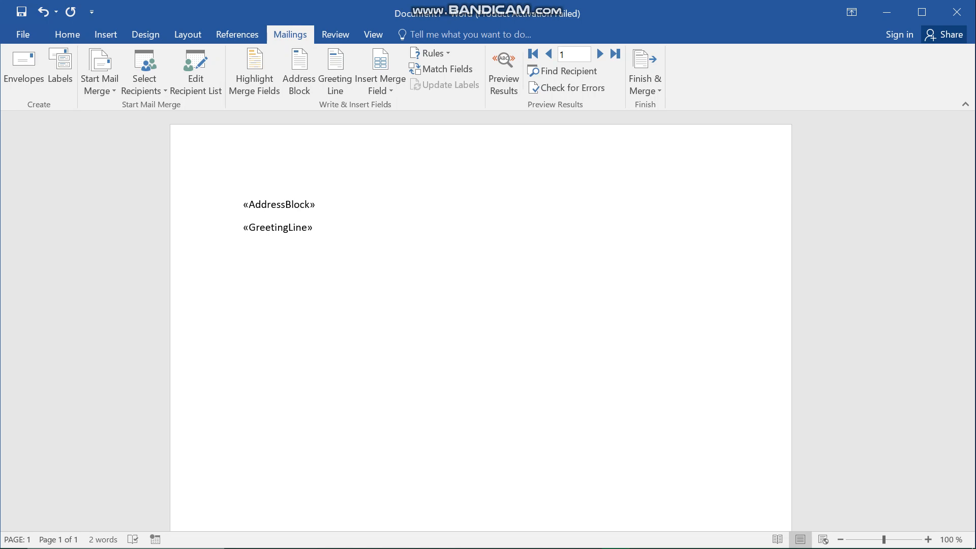
pyautogui.write('Your bill is due on the 23')
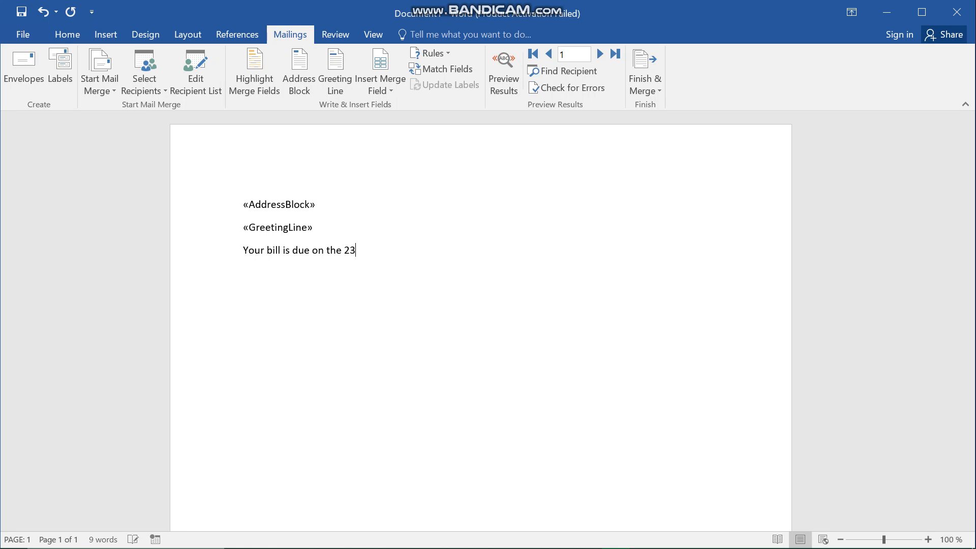
pyautogui.write('rd of febu')
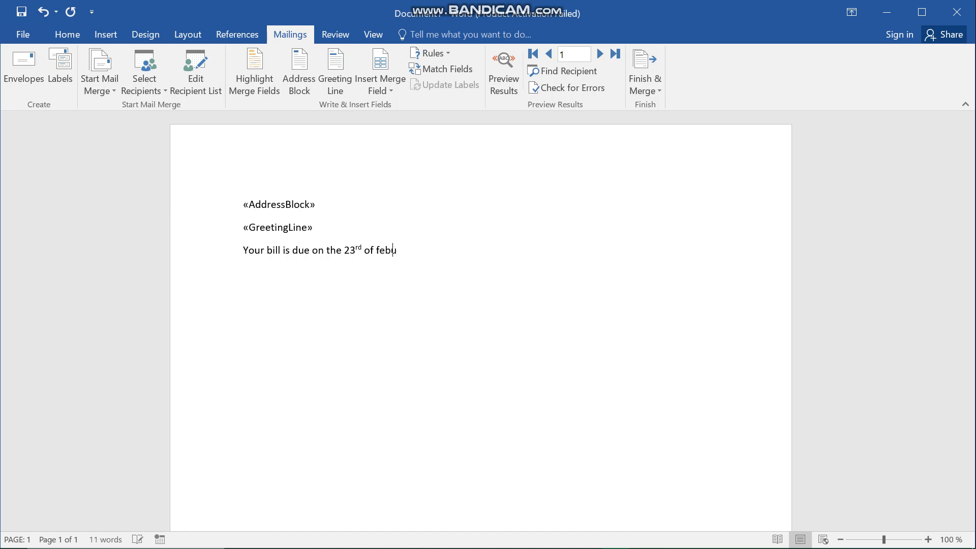
pyautogui.write('au')
pyautogui.press('BackSpace')
pyautogui.write('ry 2023. pla')
# Continue the paragraph with the sentence "Please make the payment to avoid being inconvinienced".
pyautogui.press('BackSpace')
pyautogui.write('ase manke')
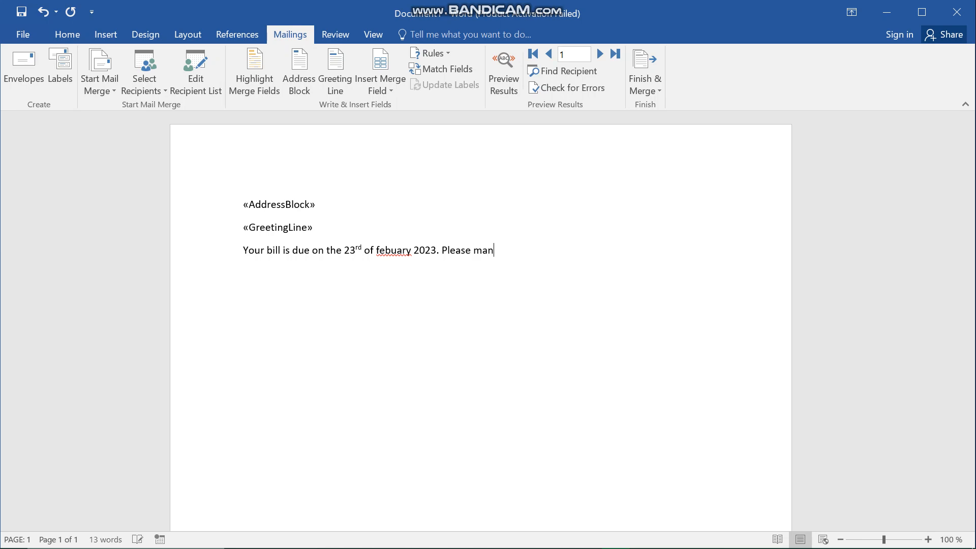
pyautogui.press('BackSpace')
pyautogui.press('BackSpace')
pyautogui.press('BackSpace')
pyautogui.press('BackSpace')
pyautogui.write('ke the payment to avoid being ')
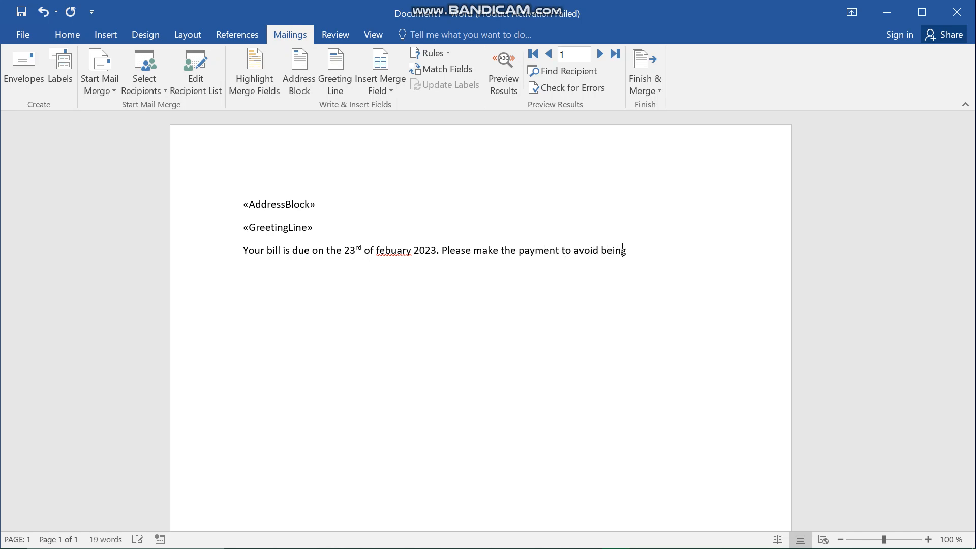
pyautogui.write('inconvinienced')
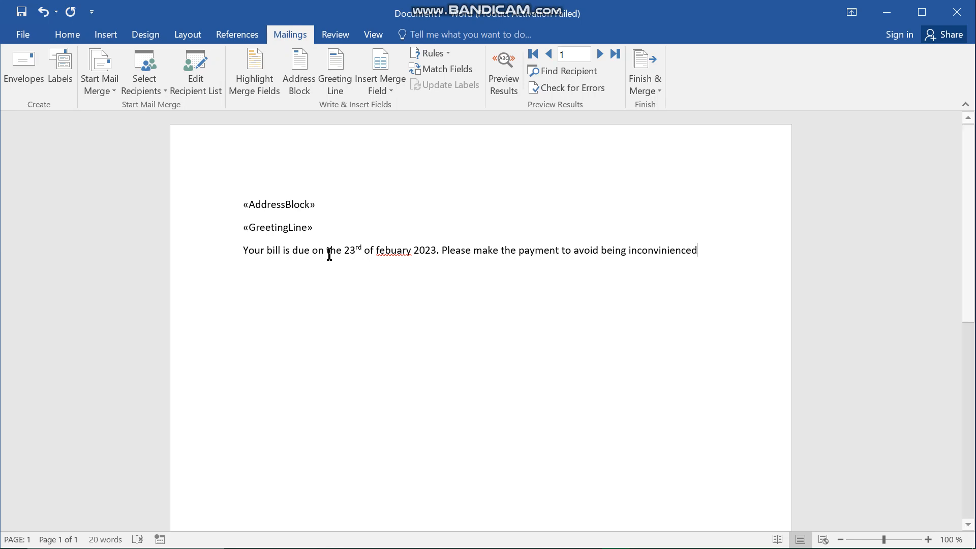
# Correct the misspelled words to "February" and "inconvenienced", and end the paragraph with a period.
pyautogui.click(396, 251)
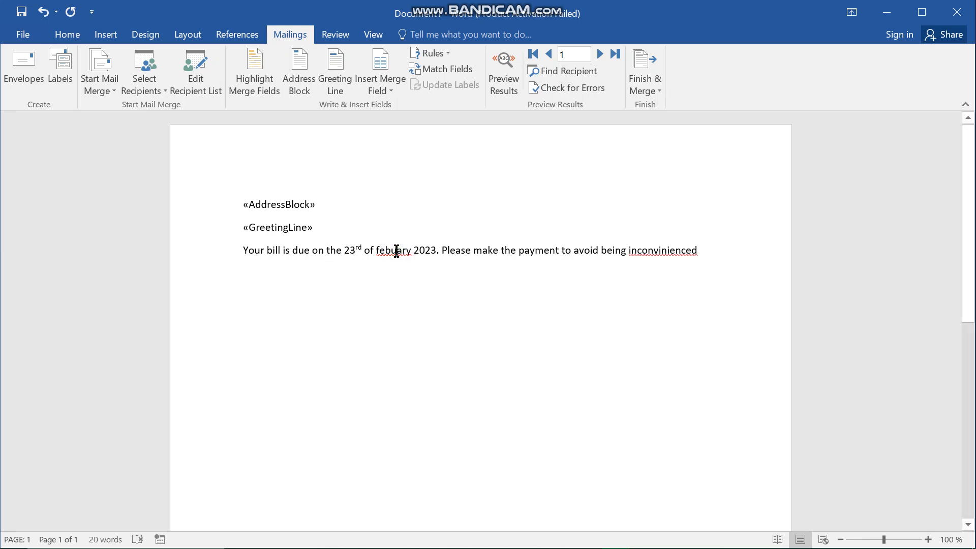
pyautogui.rightClick(397, 250)
pyautogui.click(428, 268)
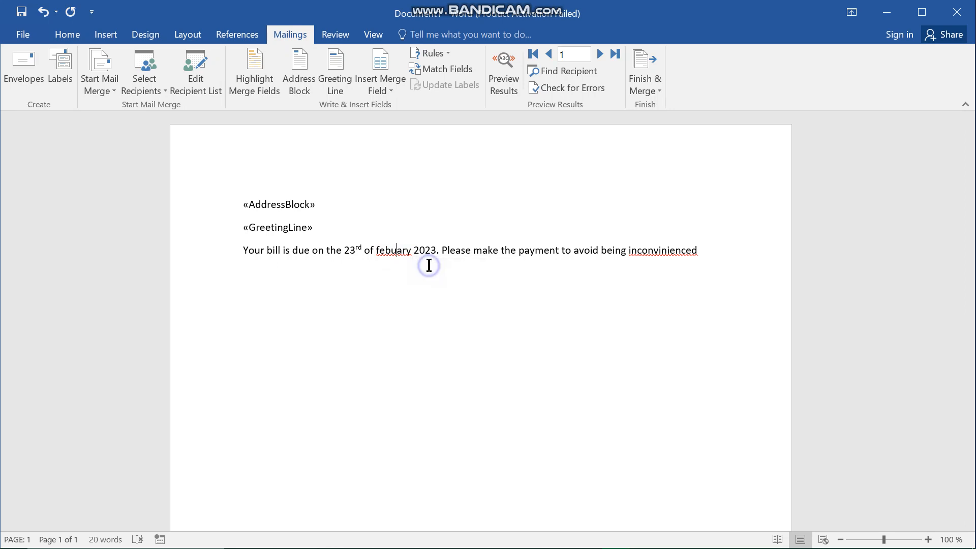
pyautogui.rightClick(652, 252)
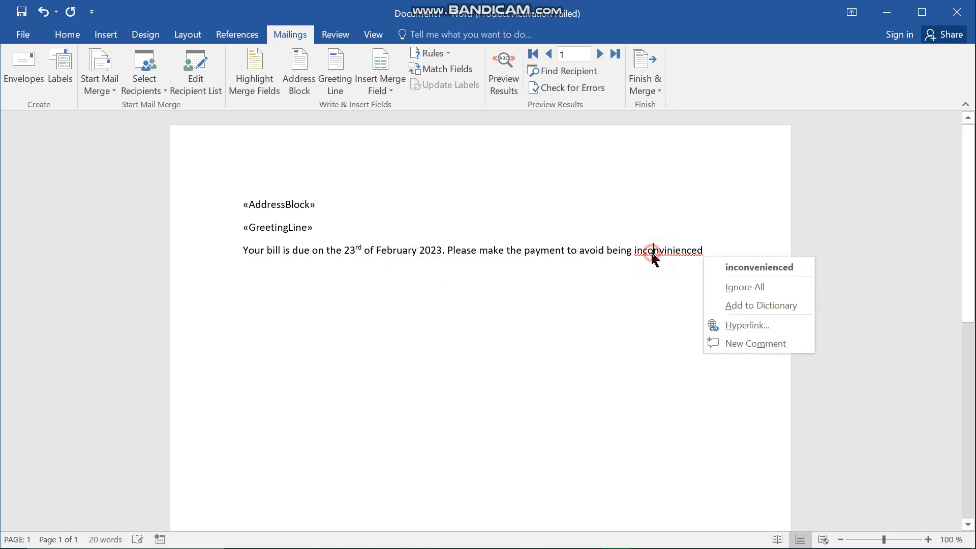
pyautogui.click(712, 266)
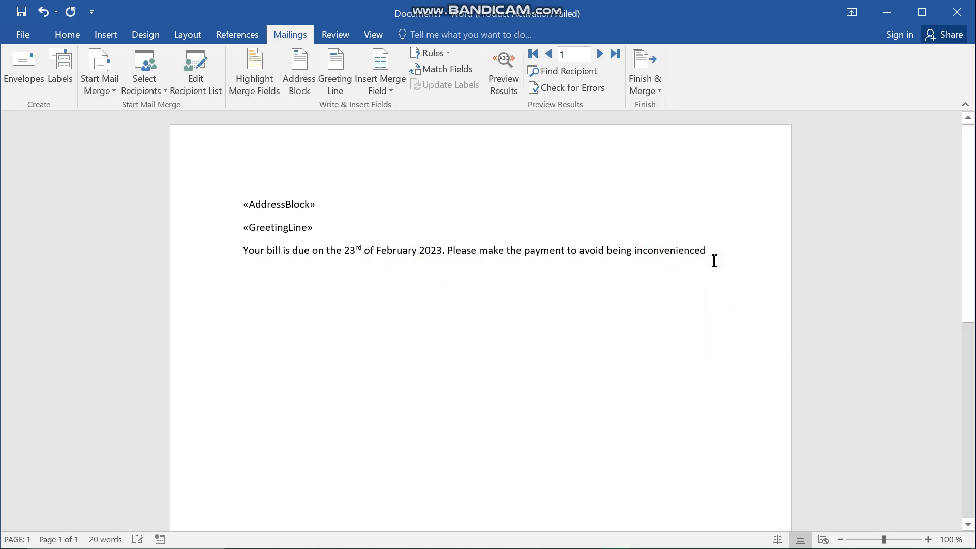
pyautogui.write(',')
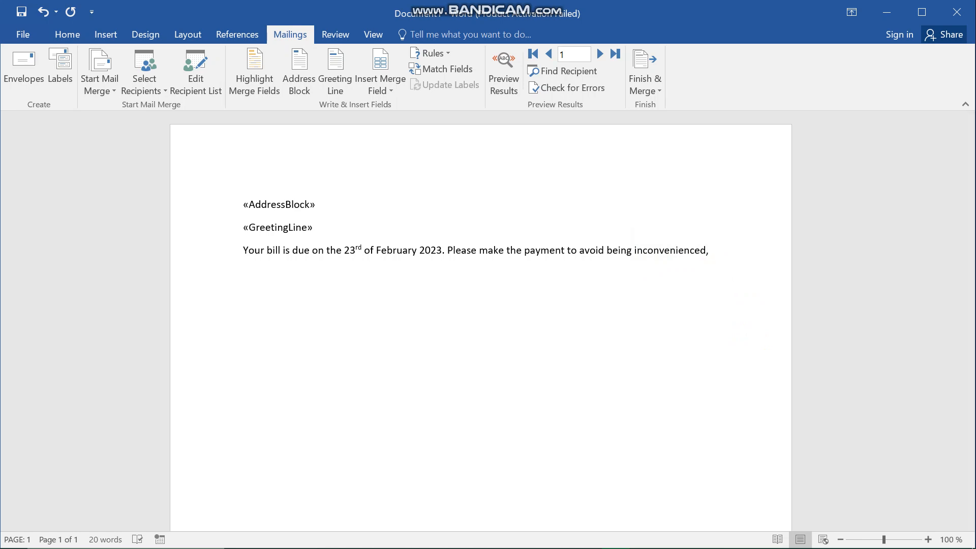
# Add the closing "Yours sincerely," on a new line, correcting its spelling with the suggested word.
pyautogui.press('Return')
pyautogui.write('yours sic')
pyautogui.press('BackSpace')
pyautogui.write('ncier')
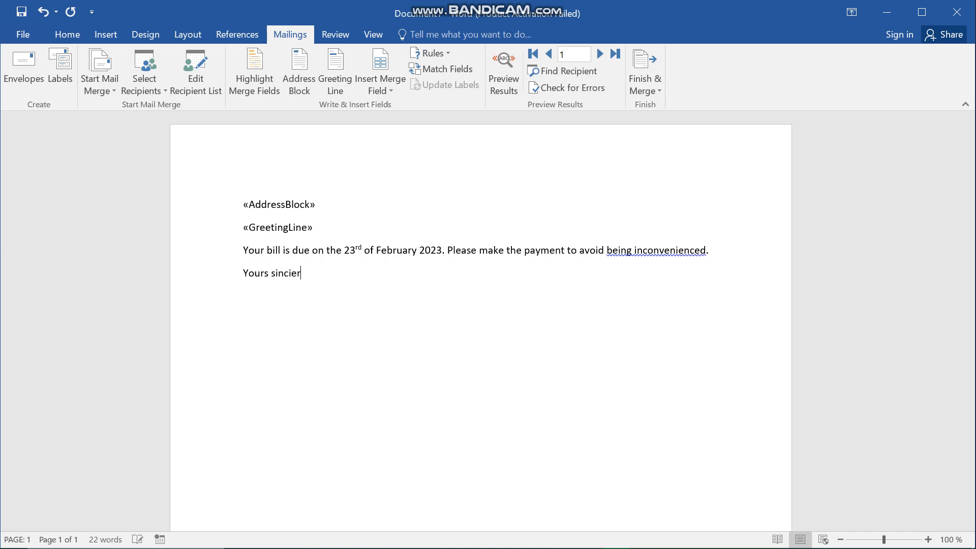
pyautogui.write('ly,')
pyautogui.rightClick(298, 279)
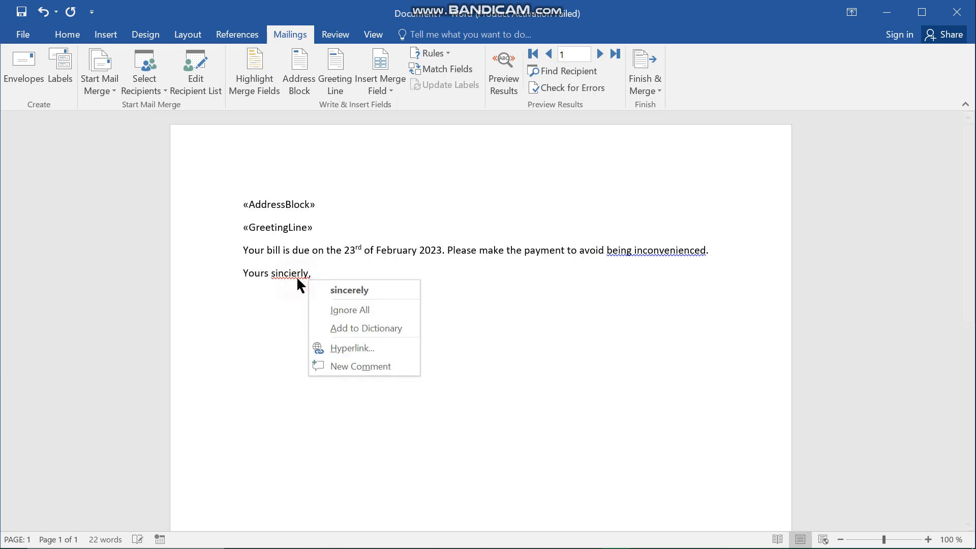
pyautogui.click(326, 289)
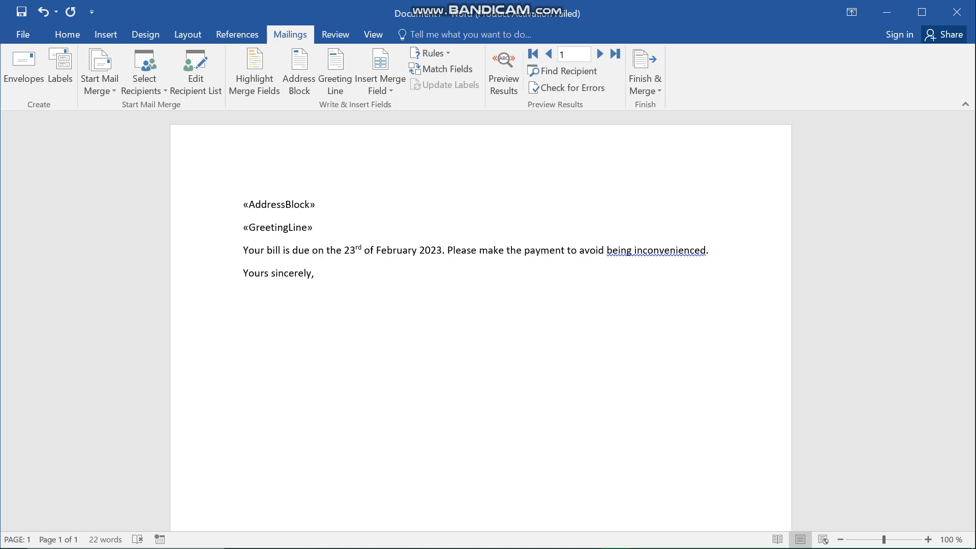
# Write the sender "Tembo's housing." after the closing, with a capital T, an apostrophe and a final period.
pyautogui.write('tembos houis')
pyautogui.press('BackSpace')
pyautogui.write('sing')
pyautogui.click(348, 275)
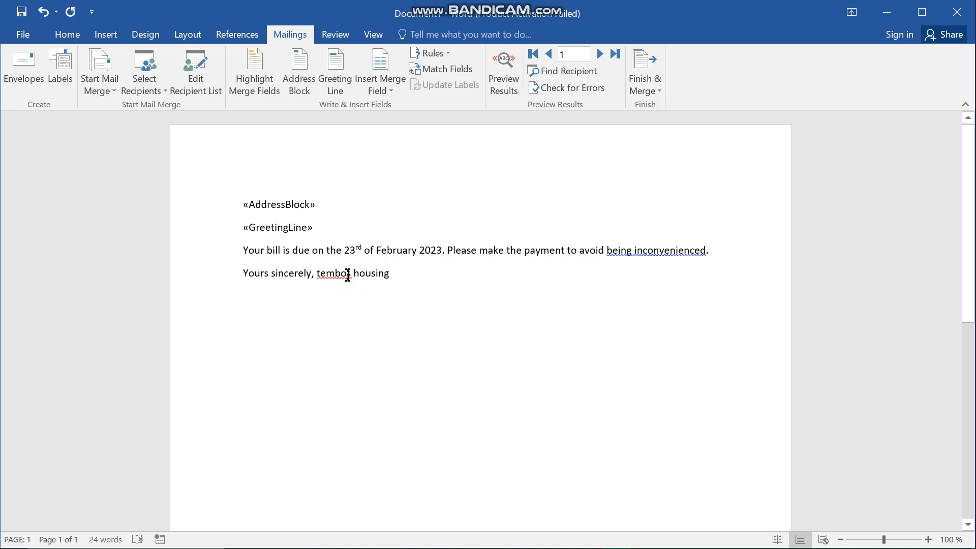
pyautogui.write("'")
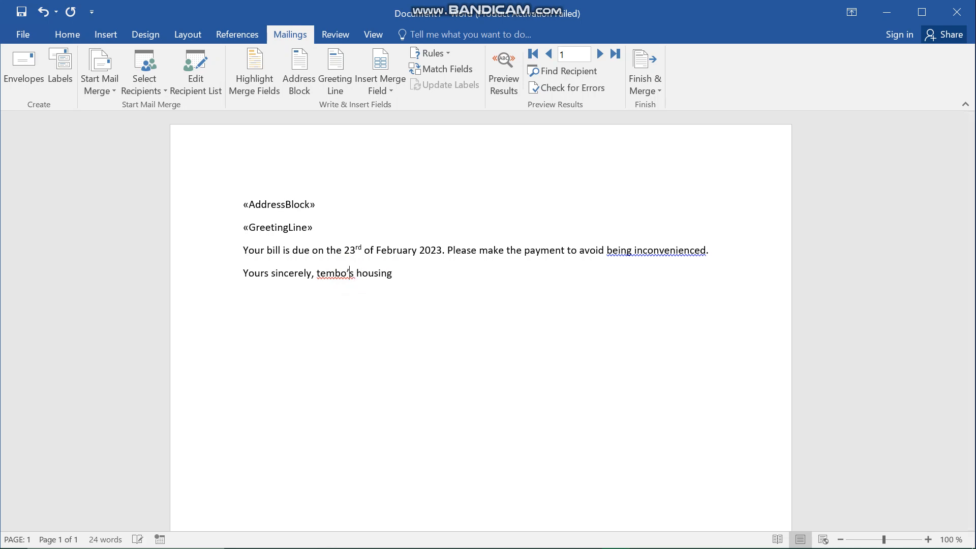
pyautogui.click(320, 275)
pyautogui.press('BackSpace')
pyautogui.write('T')
pyautogui.click(398, 273)
pyautogui.write('.')
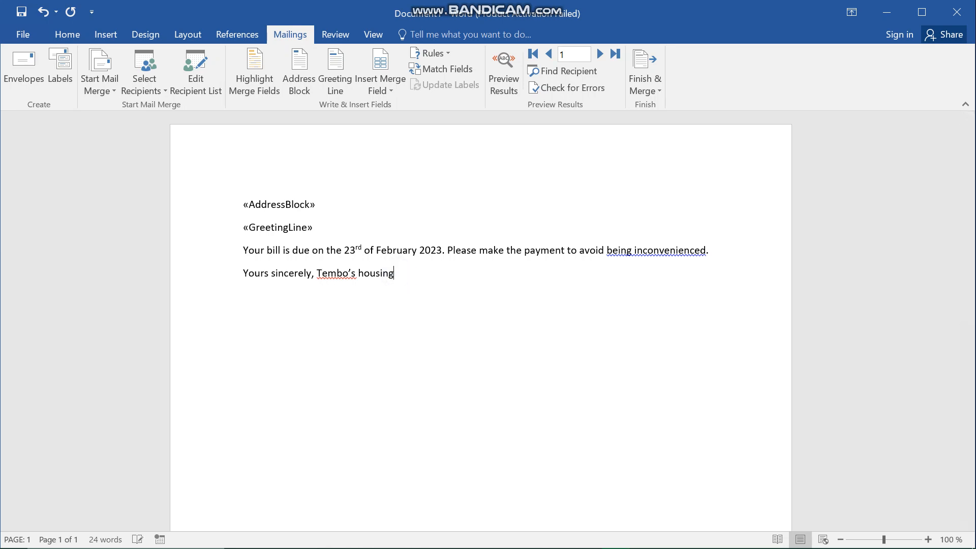
# Ignore the passive voice suggestion once for "being inconvenienced" in the body paragraph.
pyautogui.click(627, 252)
pyautogui.rightClick(627, 251)
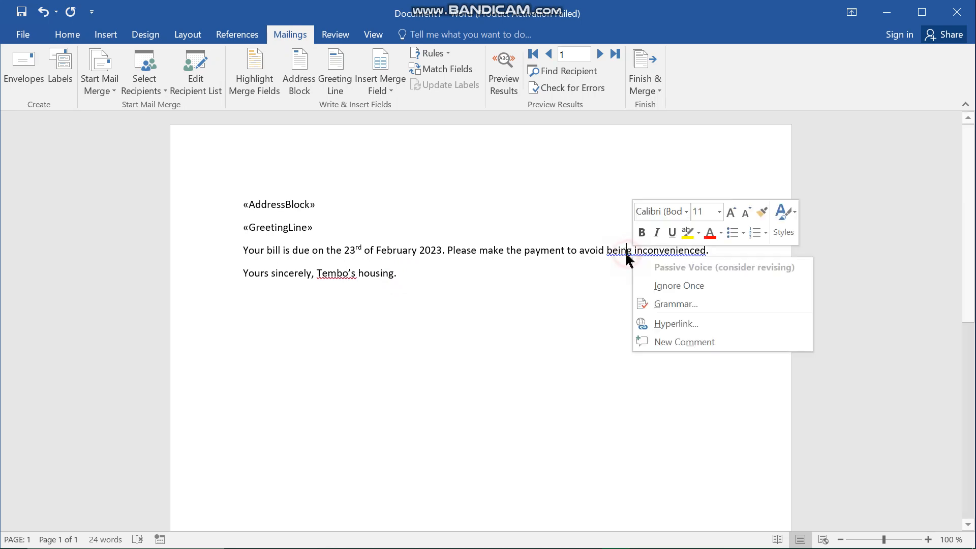
pyautogui.click(670, 287)
pyautogui.click(494, 300)
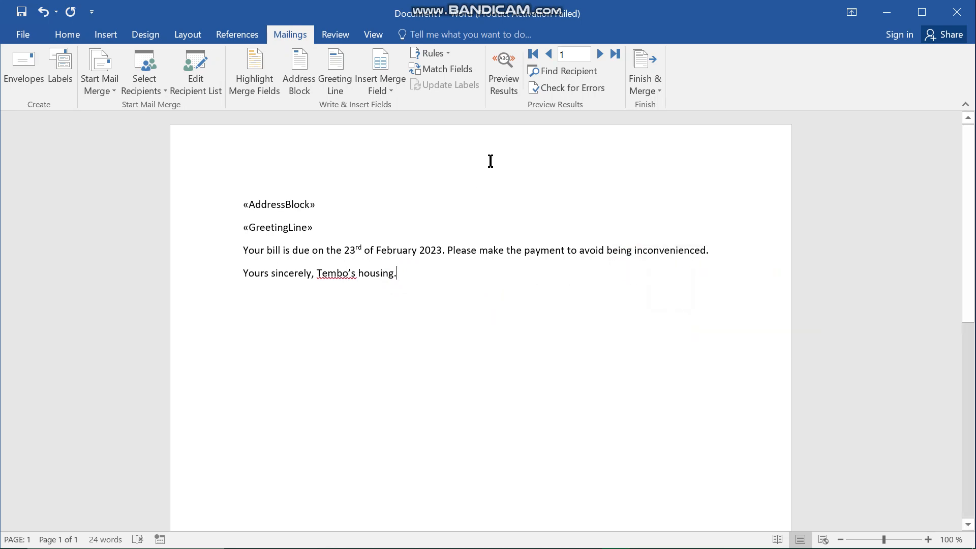
# Preview the merged letter for each recipient from record 1 through record 4.
pyautogui.click(512, 87)
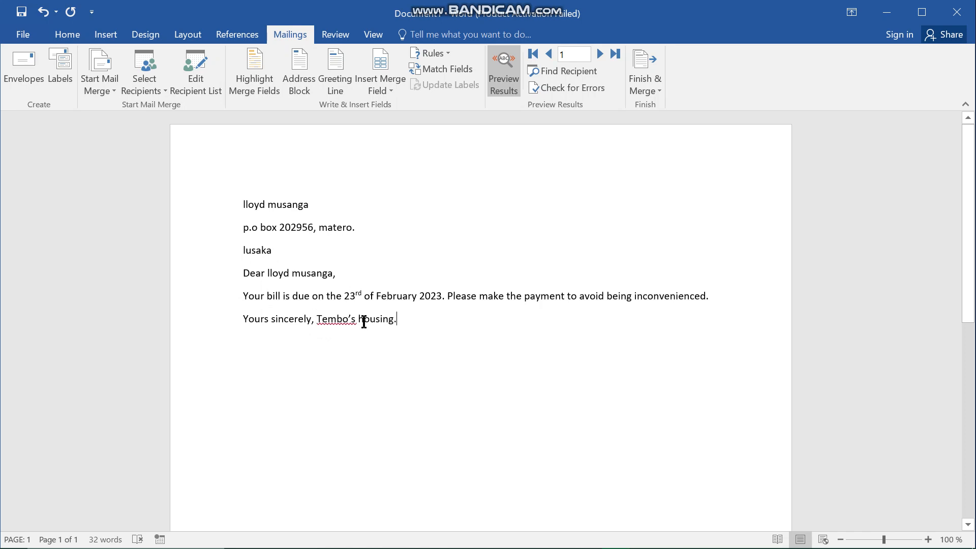
pyautogui.click(602, 54)
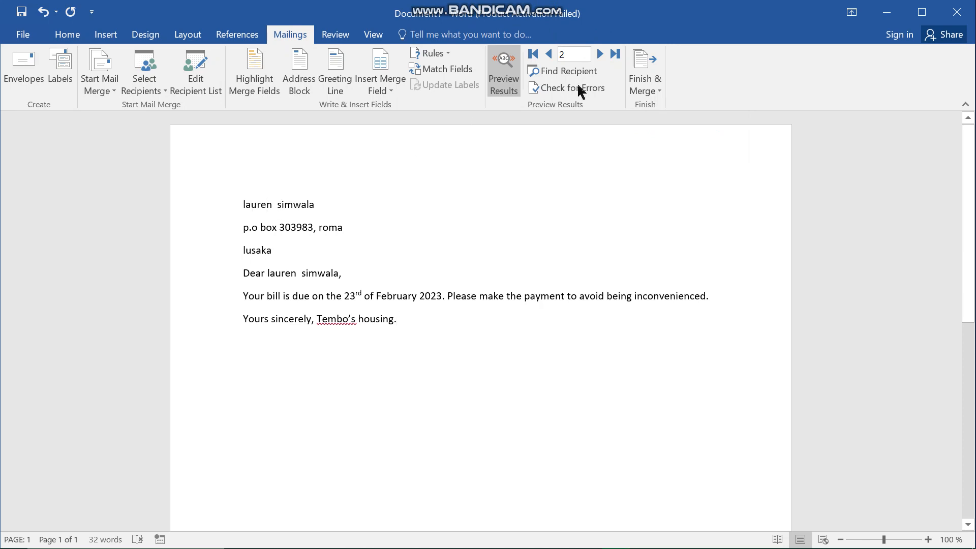
pyautogui.click(600, 54)
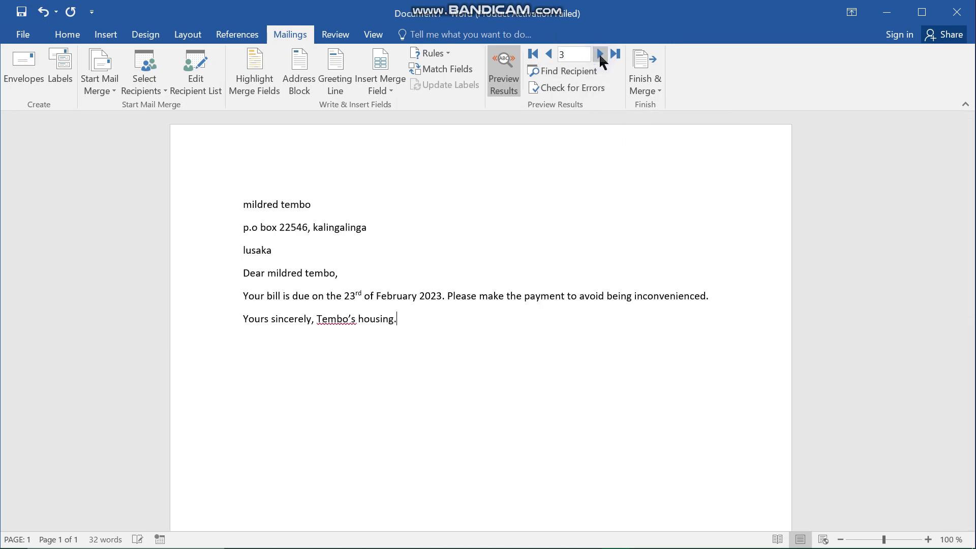
pyautogui.click(600, 53)
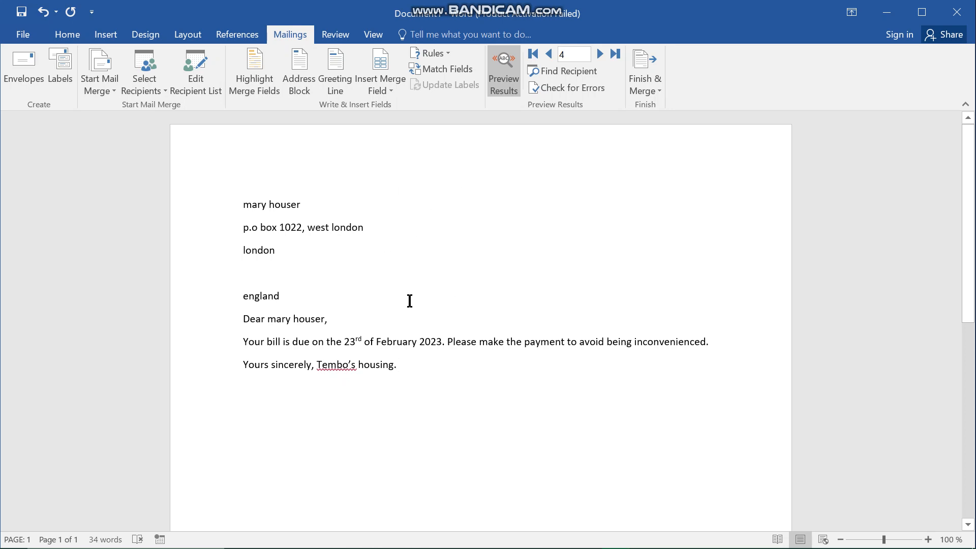
# Check the spelling suggestions for "Tembo's" in the closing line without applying any.
pyautogui.click(338, 369)
pyautogui.rightClick(337, 369)
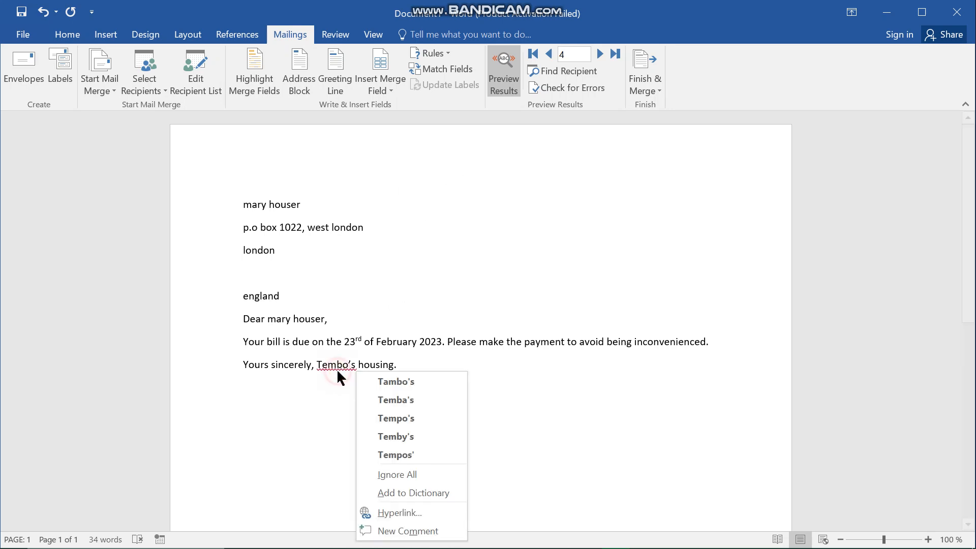
pyautogui.click(424, 320)
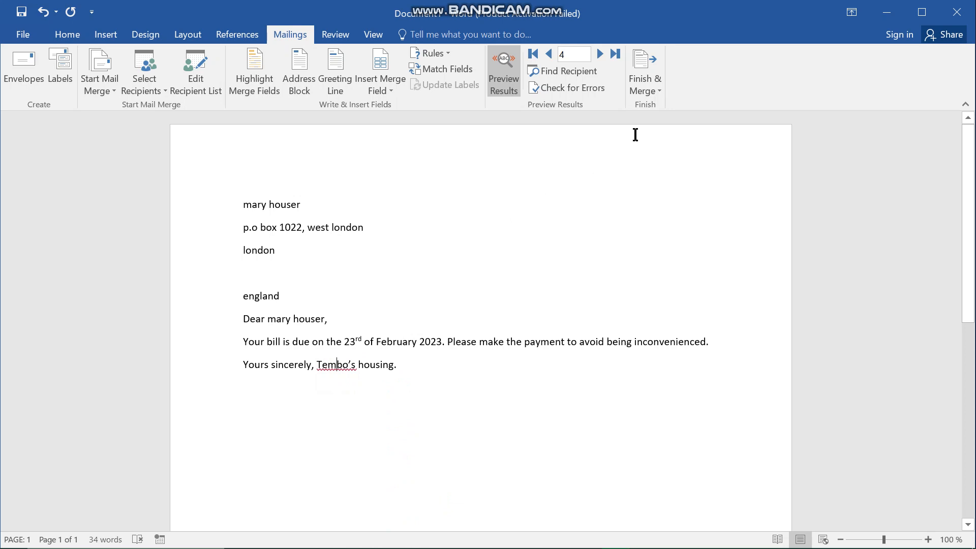
# Review the available options for finishing the merge, then look over the previewed letter.
pyautogui.click(652, 90)
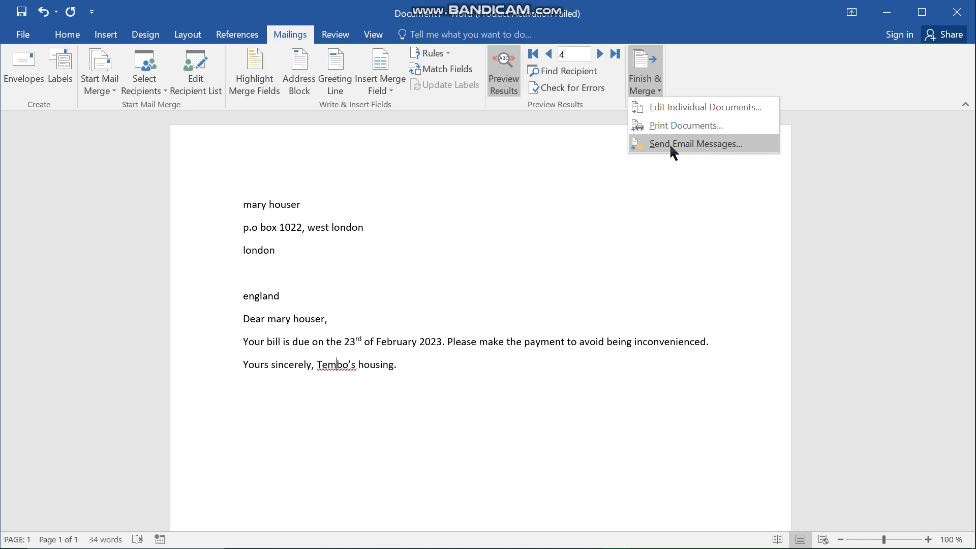
pyautogui.click(663, 181)
pyautogui.scroll(-5, 573, 243)
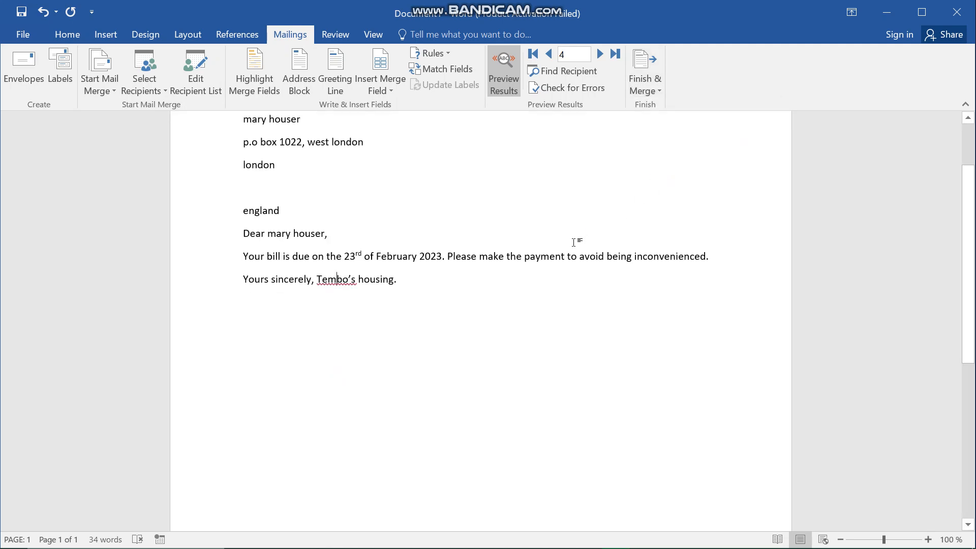
pyautogui.scroll(5, 573, 242)
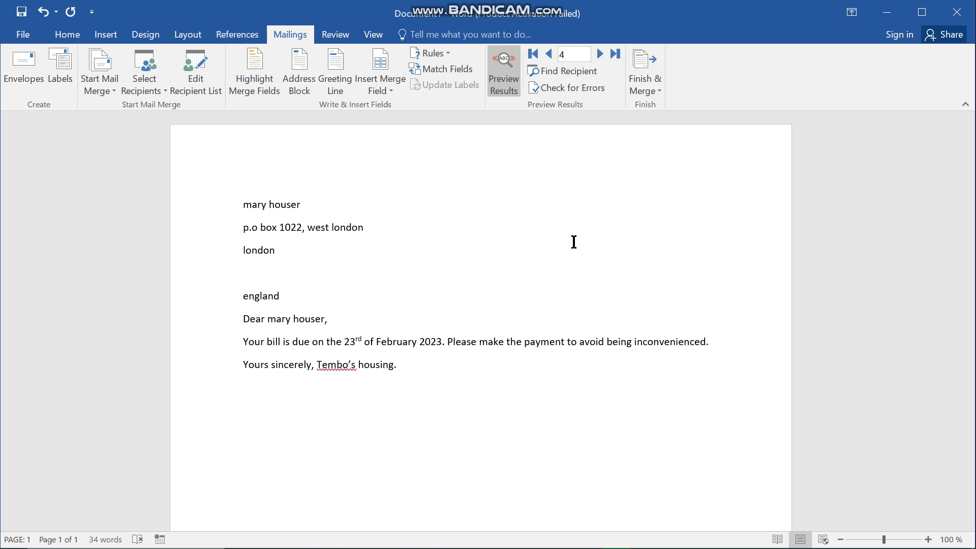
pyautogui.moveTo(559, 547)
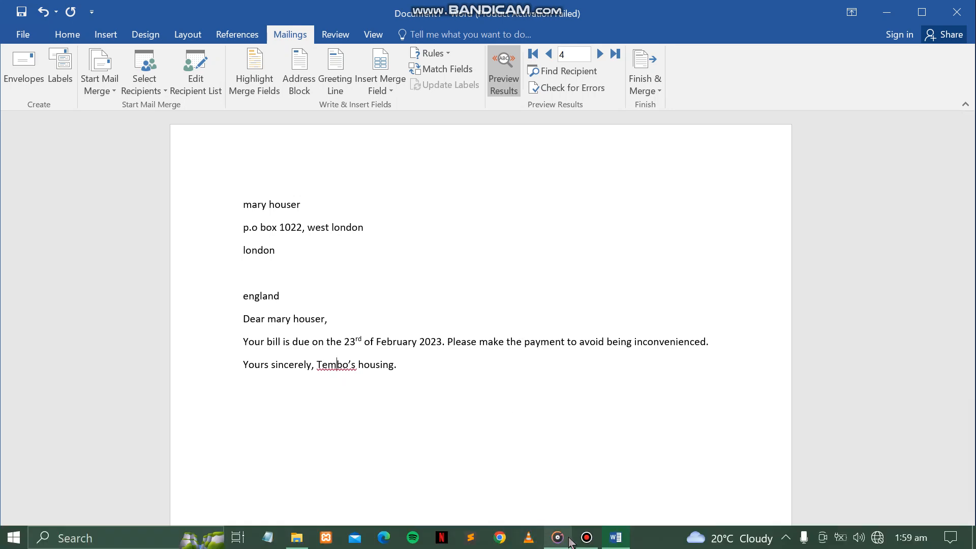
pyautogui.click(559, 538)
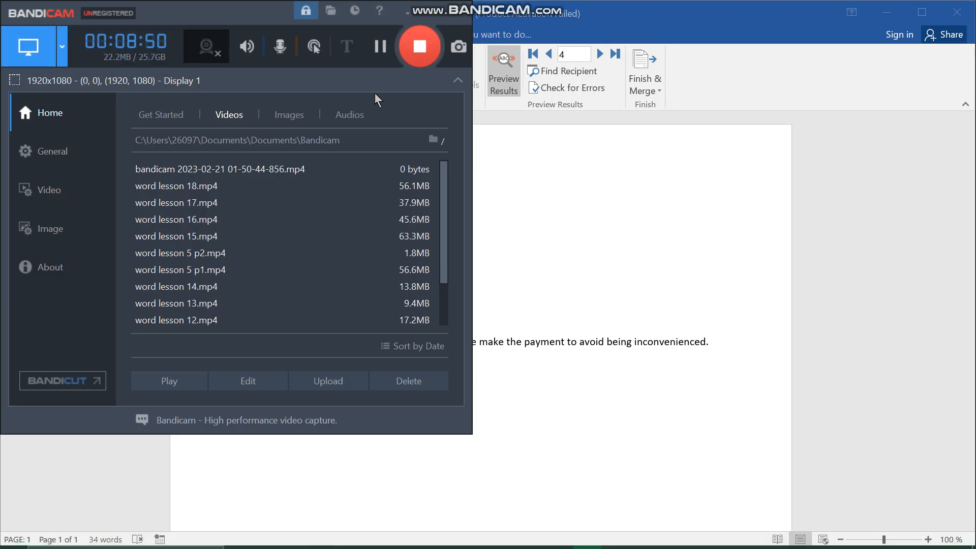